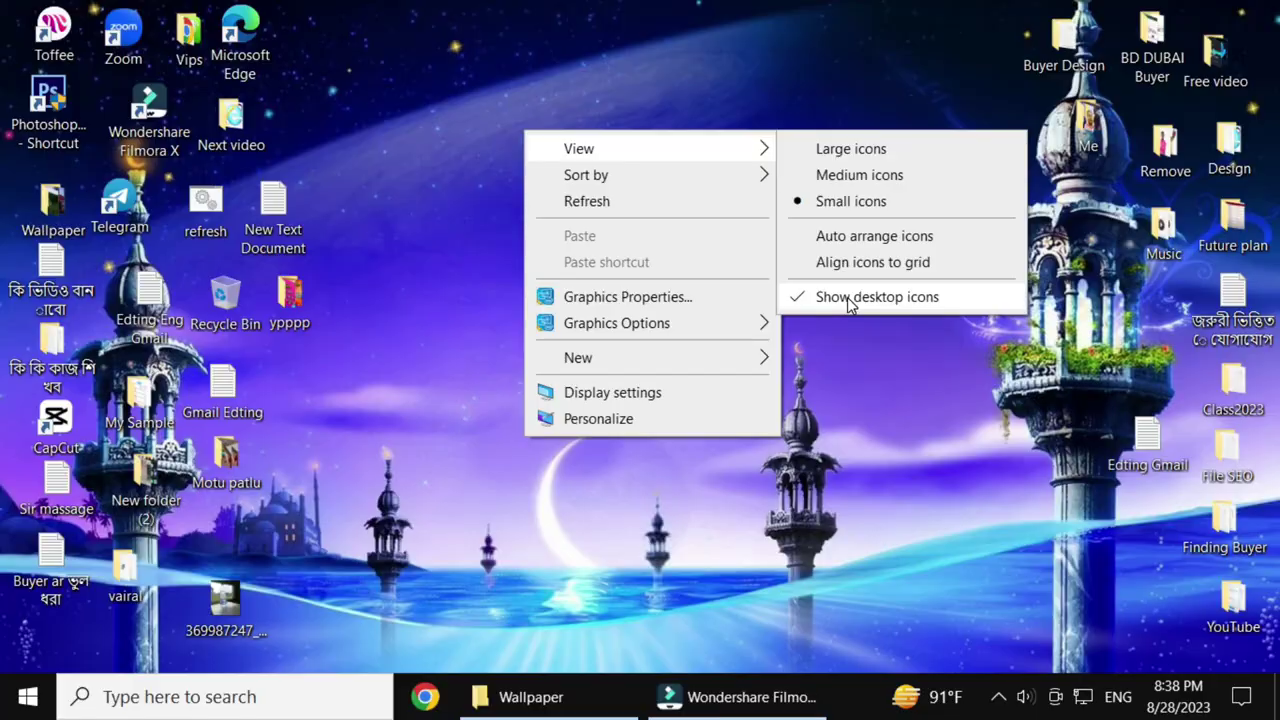
Capture a screen area of about 959x628 px, draw red arrows along View and down to Show desktop icons, and discard the capture.
key(Print)
drag(312, 0, 1211, 589)
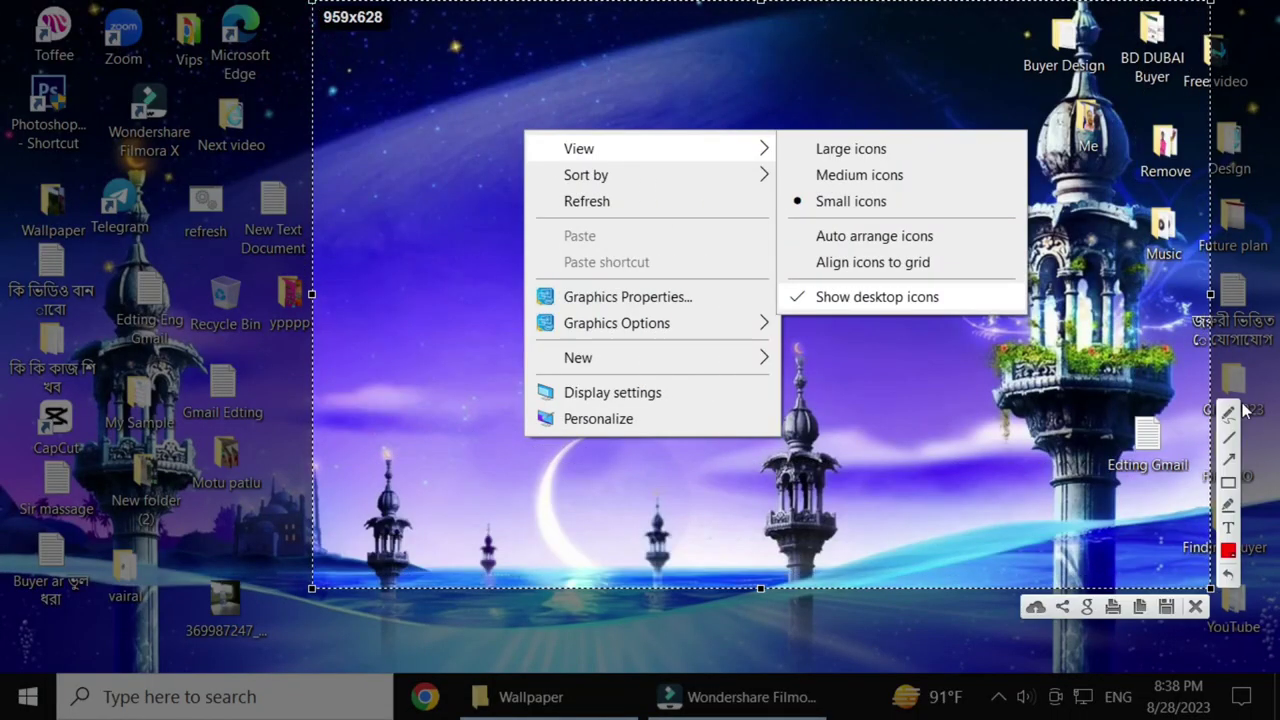
click(1229, 460)
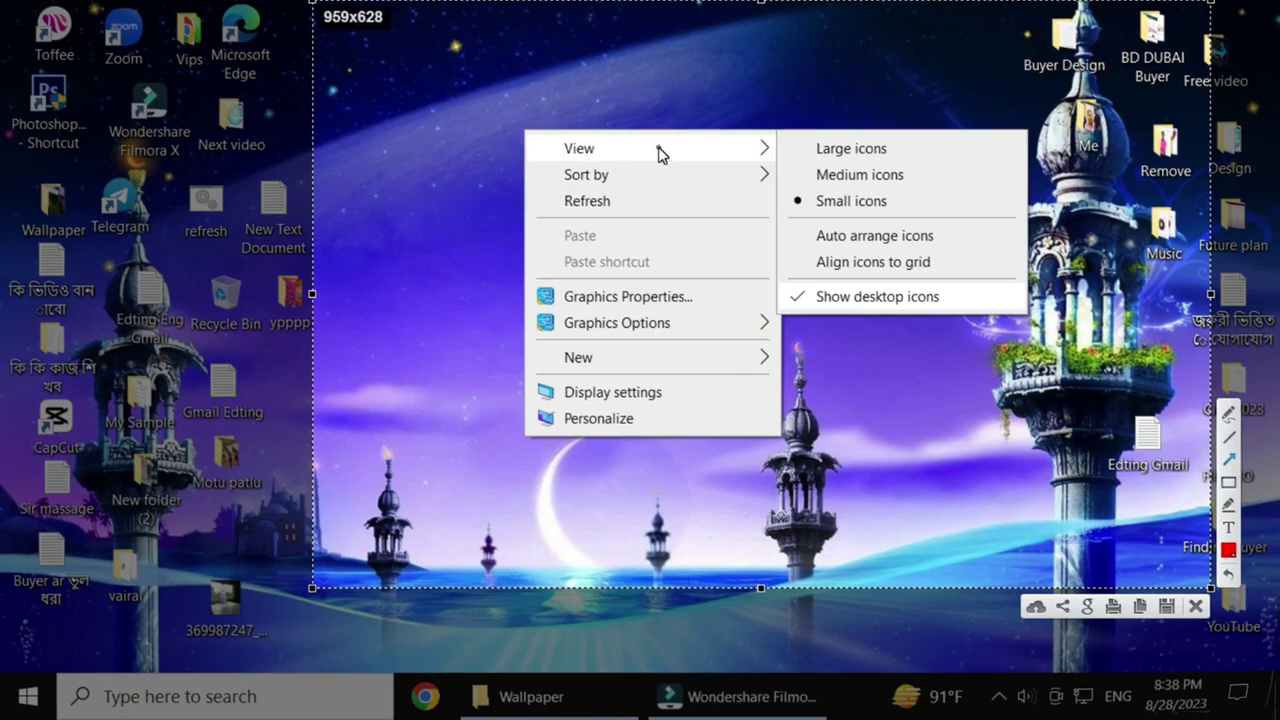
drag(657, 148, 666, 145)
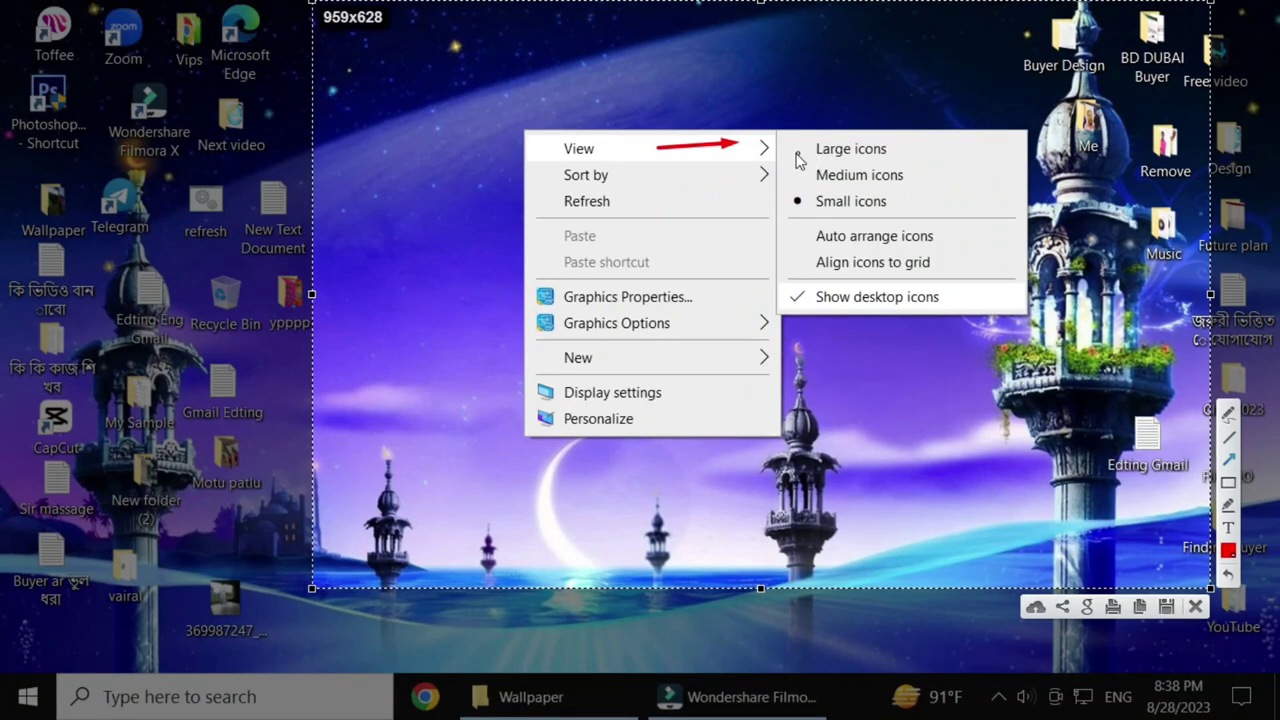
drag(793, 150, 797, 290)
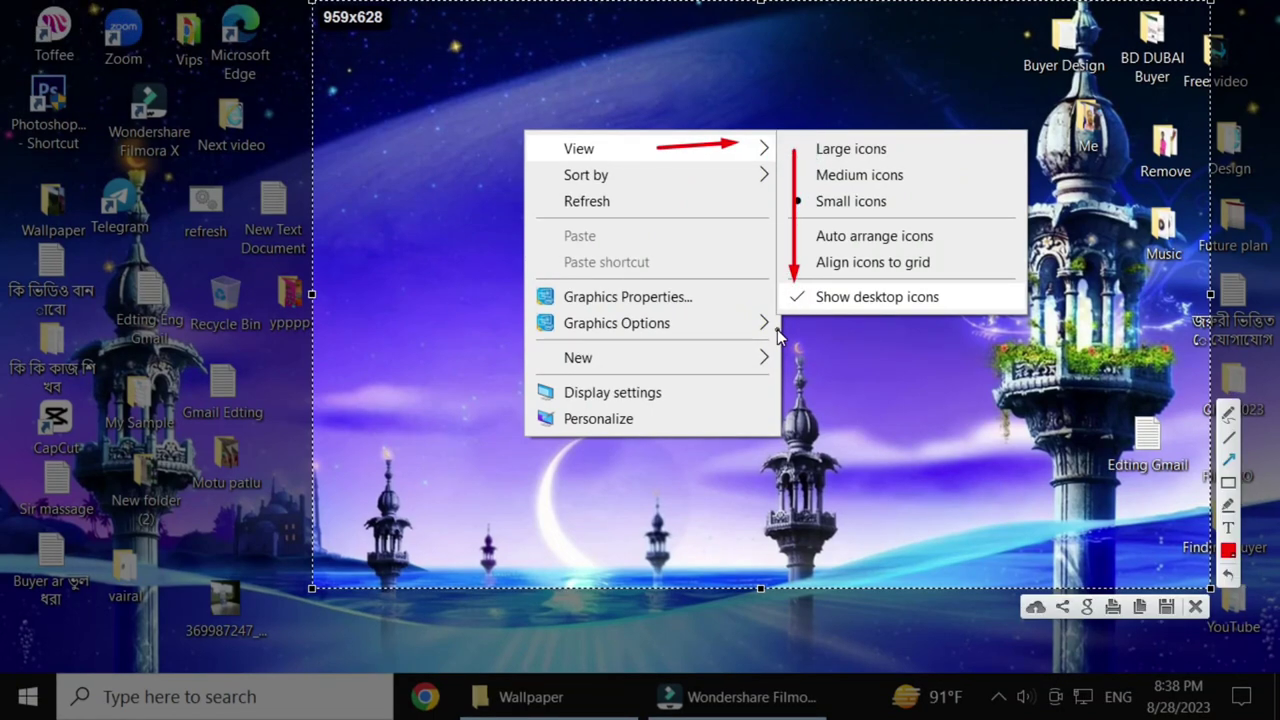
click(1196, 607)
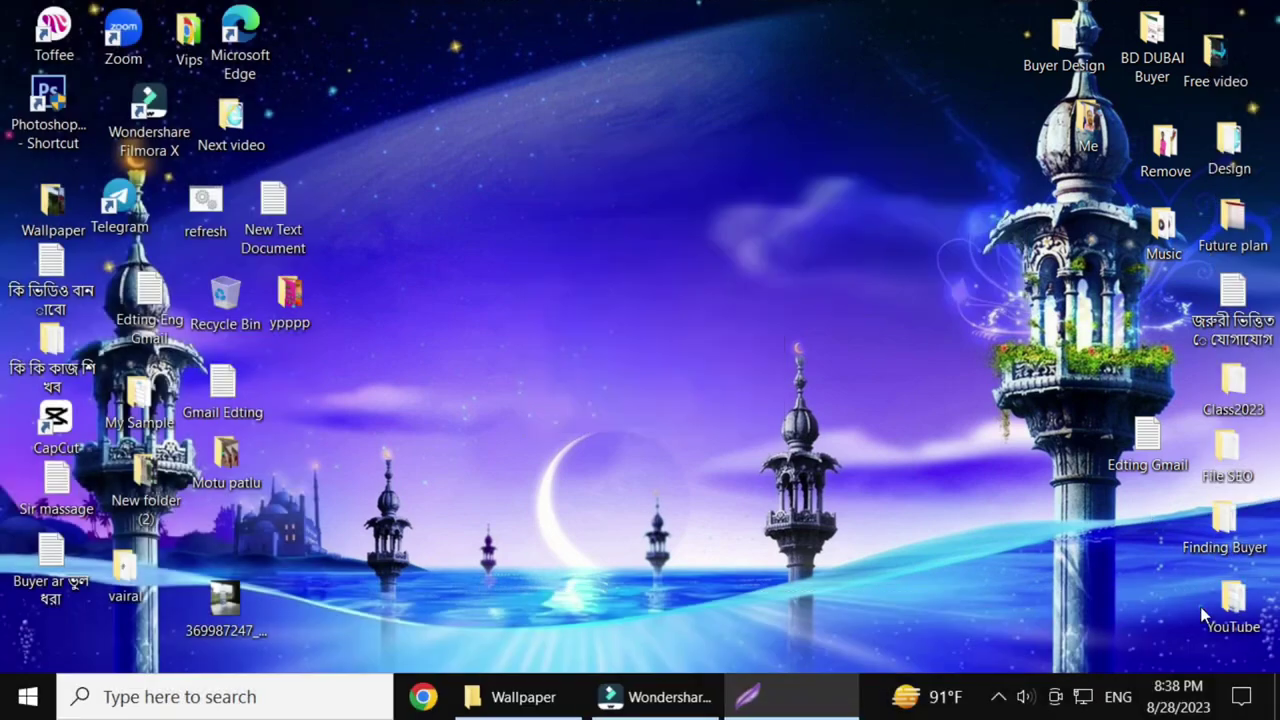
Turn off Show desktop icons to hide all icons on the desktop.
right_click(577, 181)
mouse_move(600, 200)
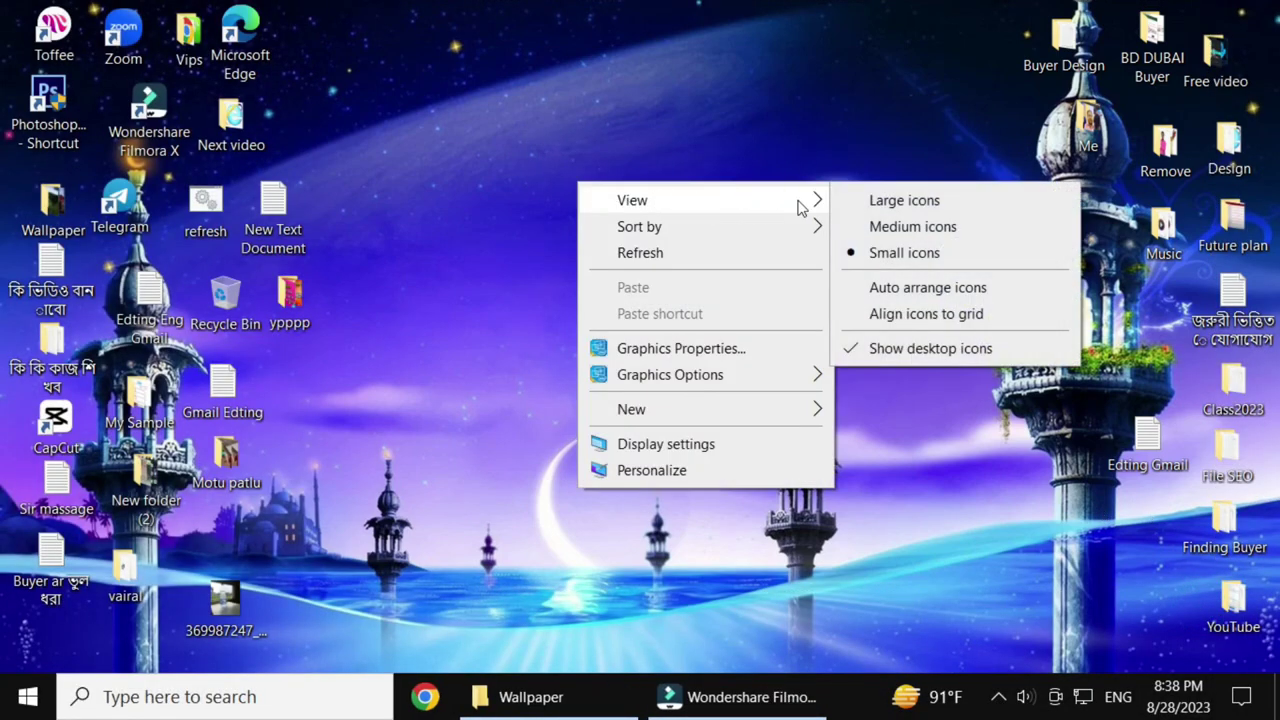
click(873, 348)
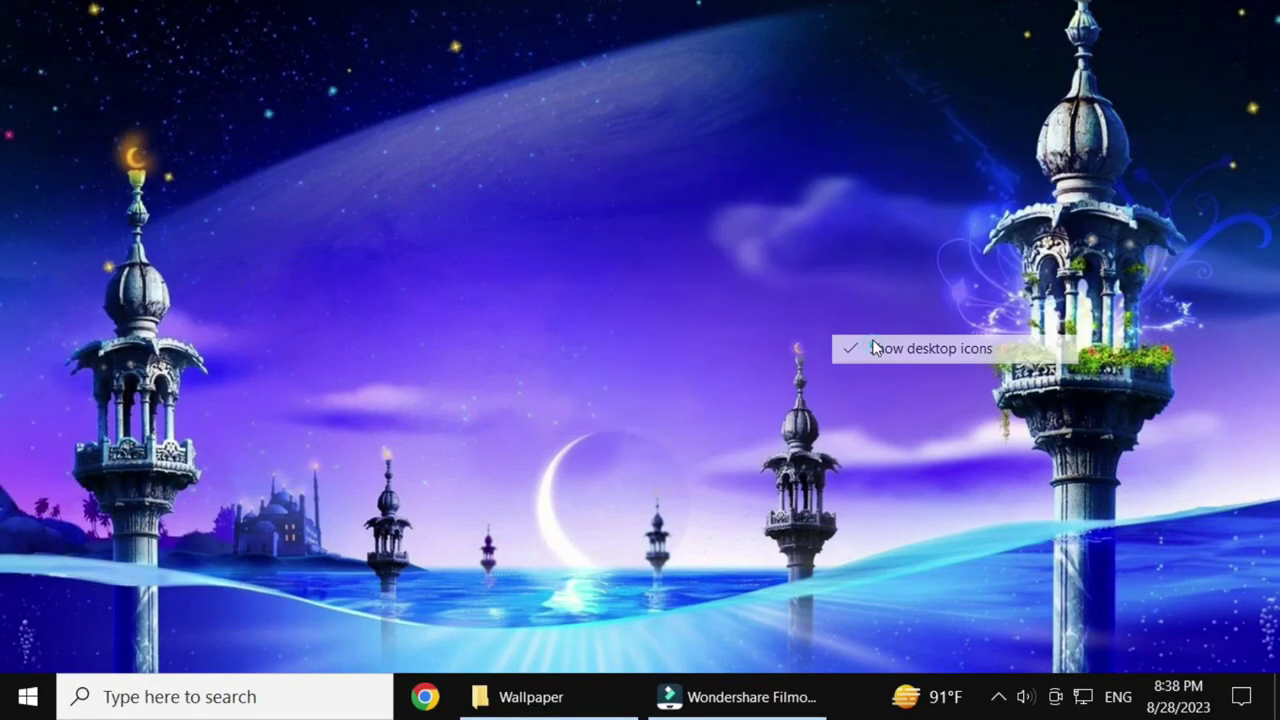
right_click(444, 200)
click(524, 269)
right_click(503, 177)
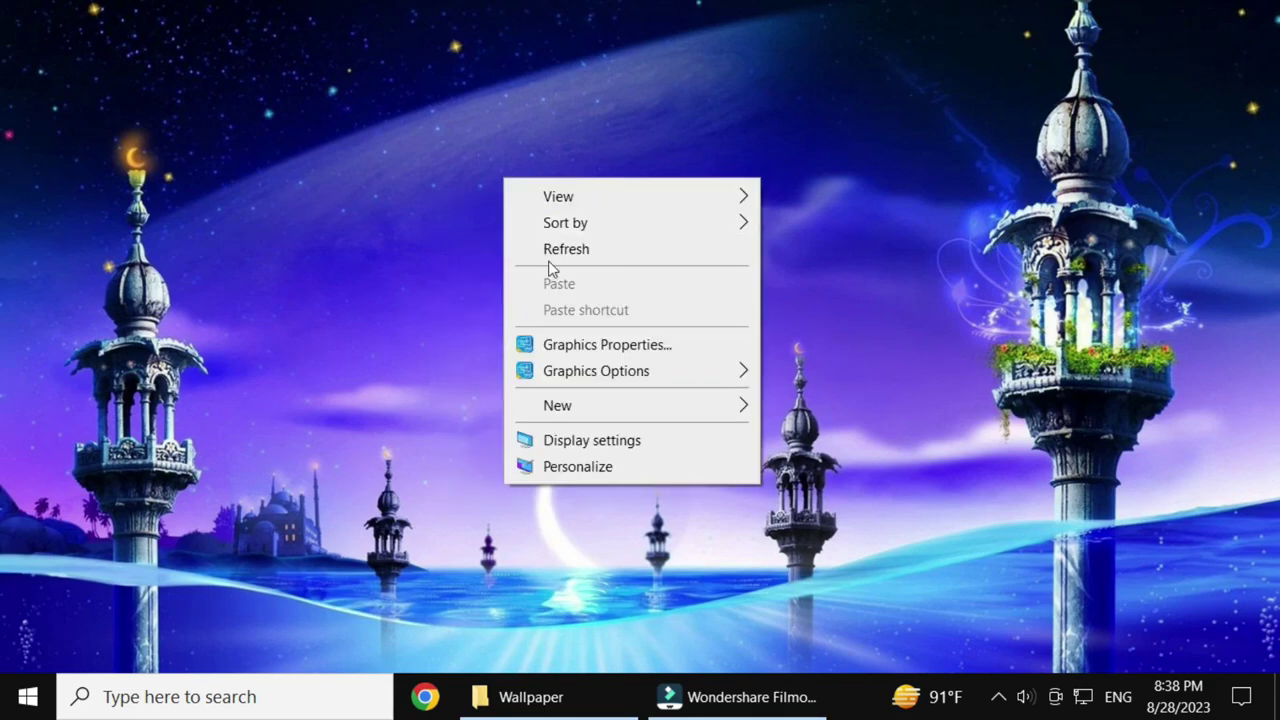
click(546, 247)
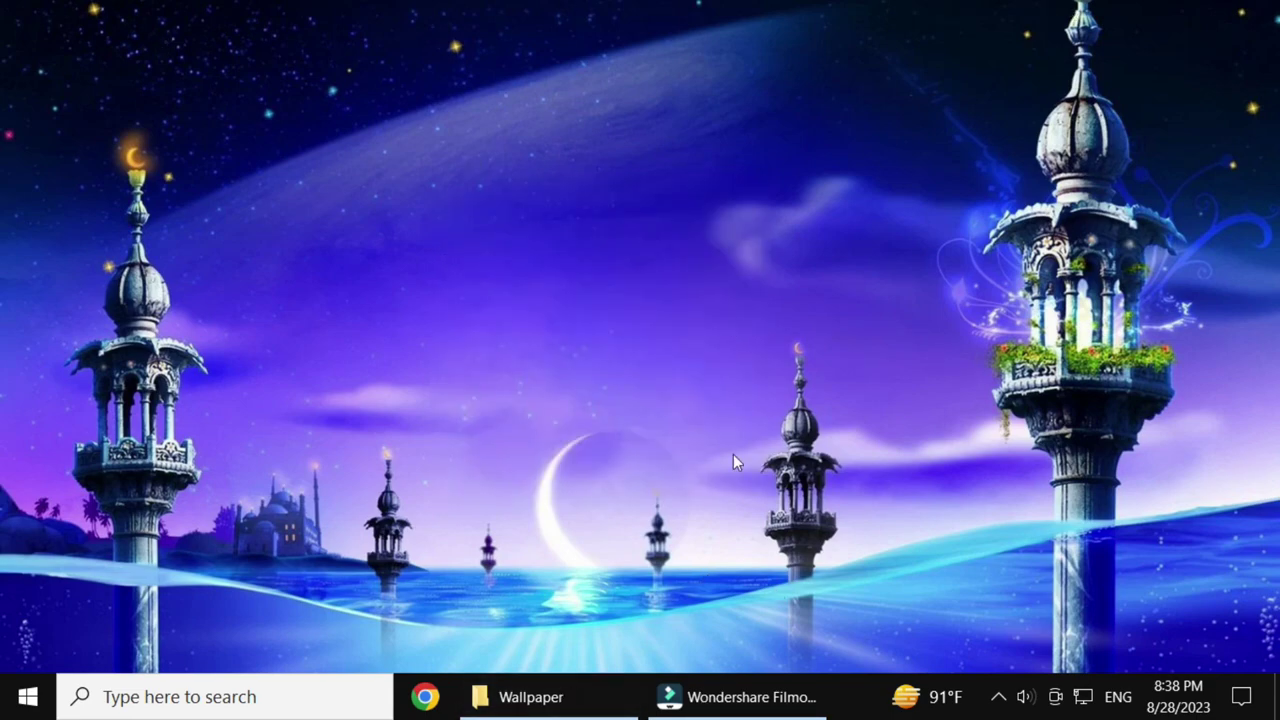
right_click(479, 127)
click(558, 200)
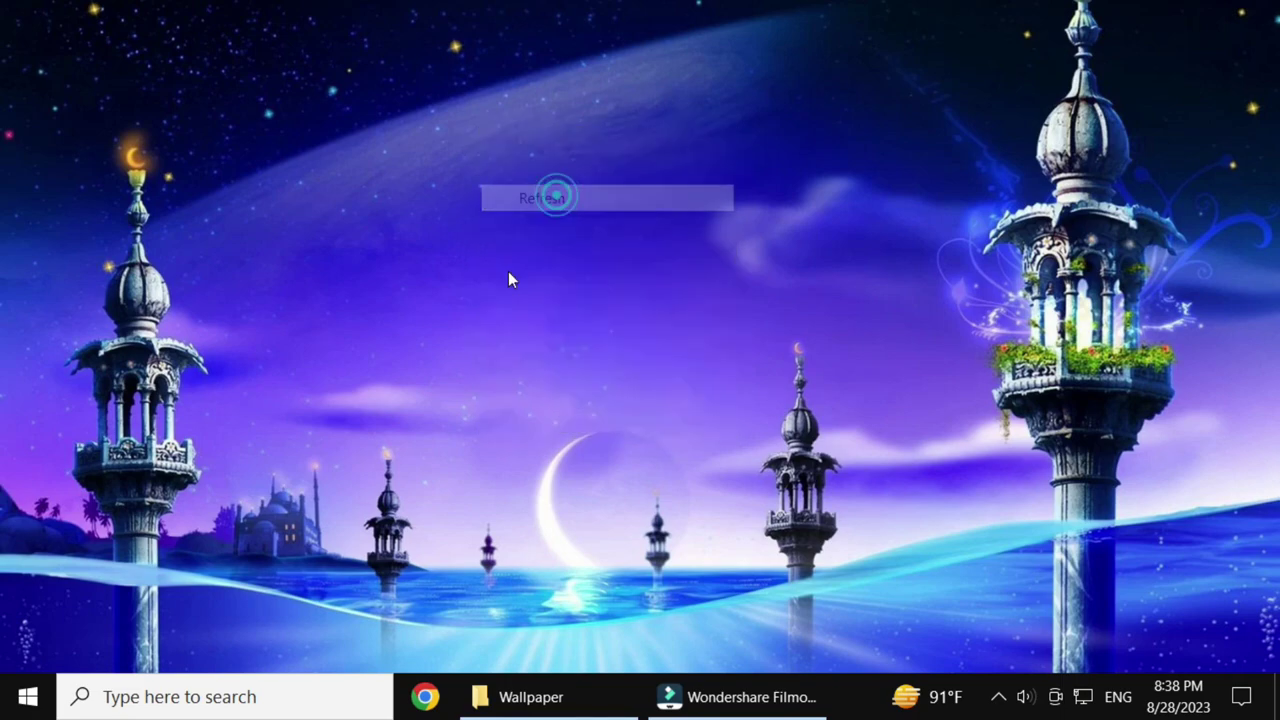
Turn Show desktop icons back on to restore all icons on the desktop.
right_click(554, 150)
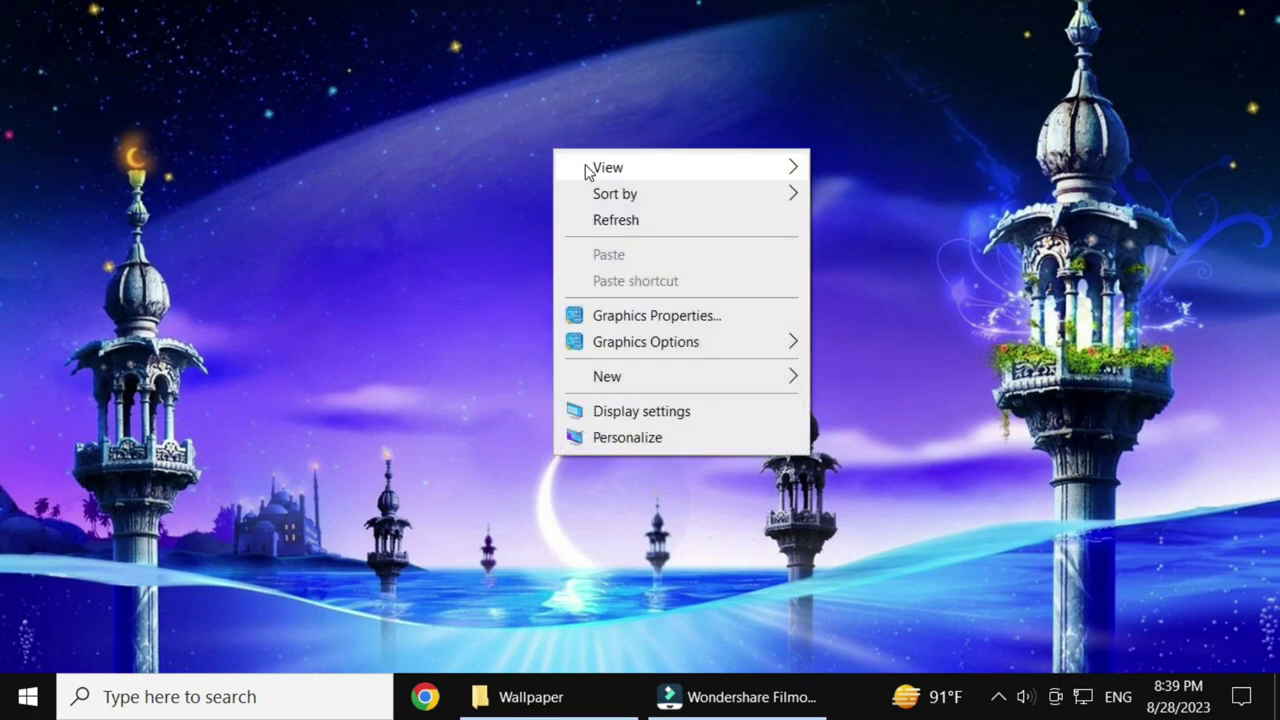
mouse_move(586, 168)
click(877, 316)
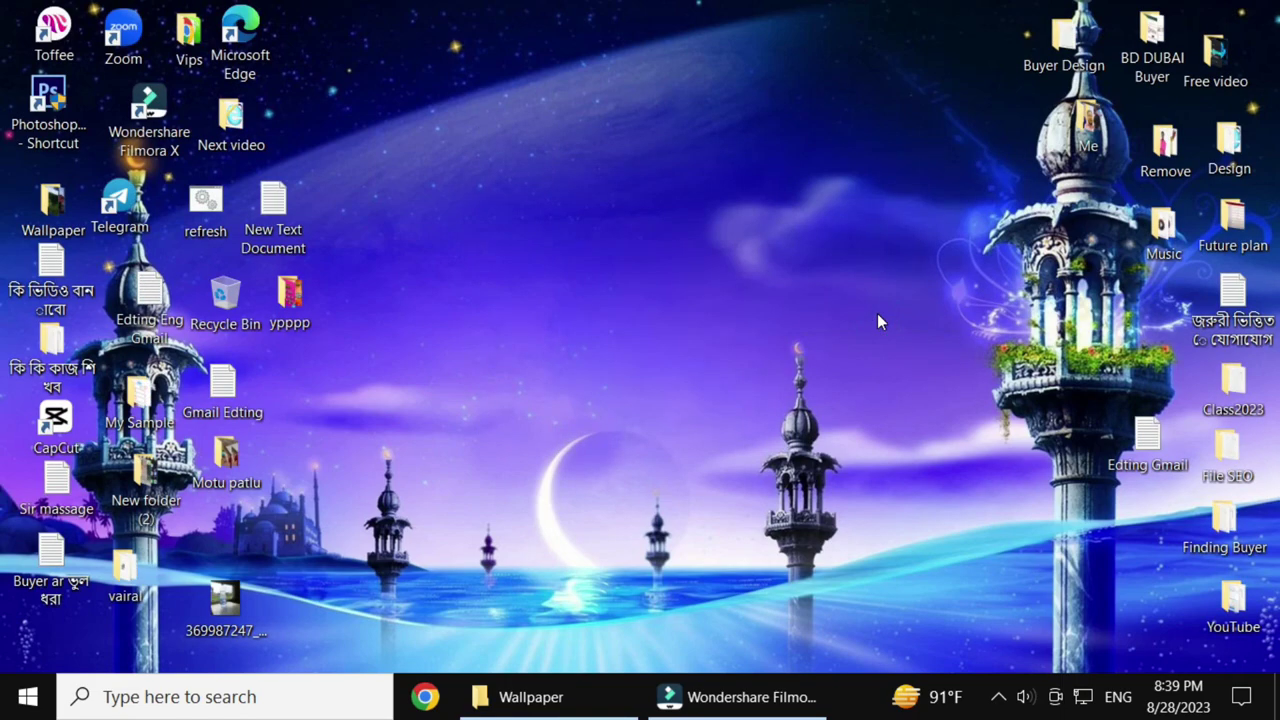
right_click(687, 171)
click(738, 238)
right_click(562, 153)
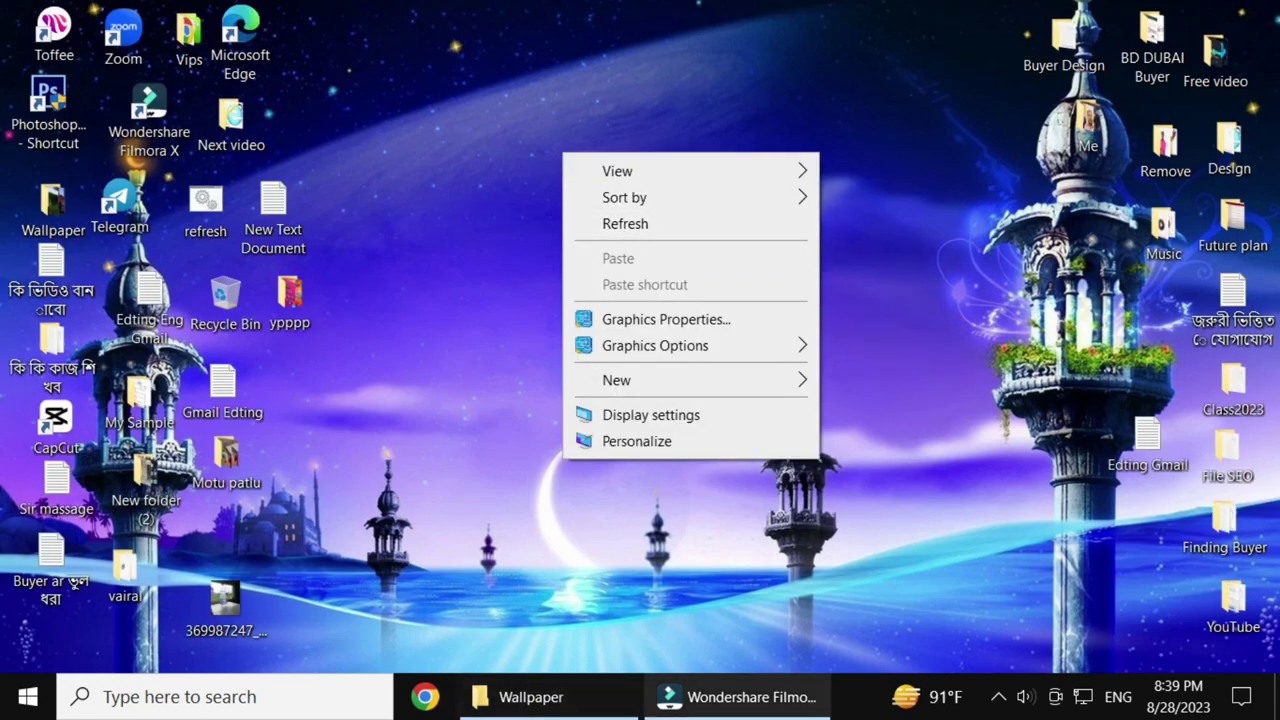
click(492, 712)
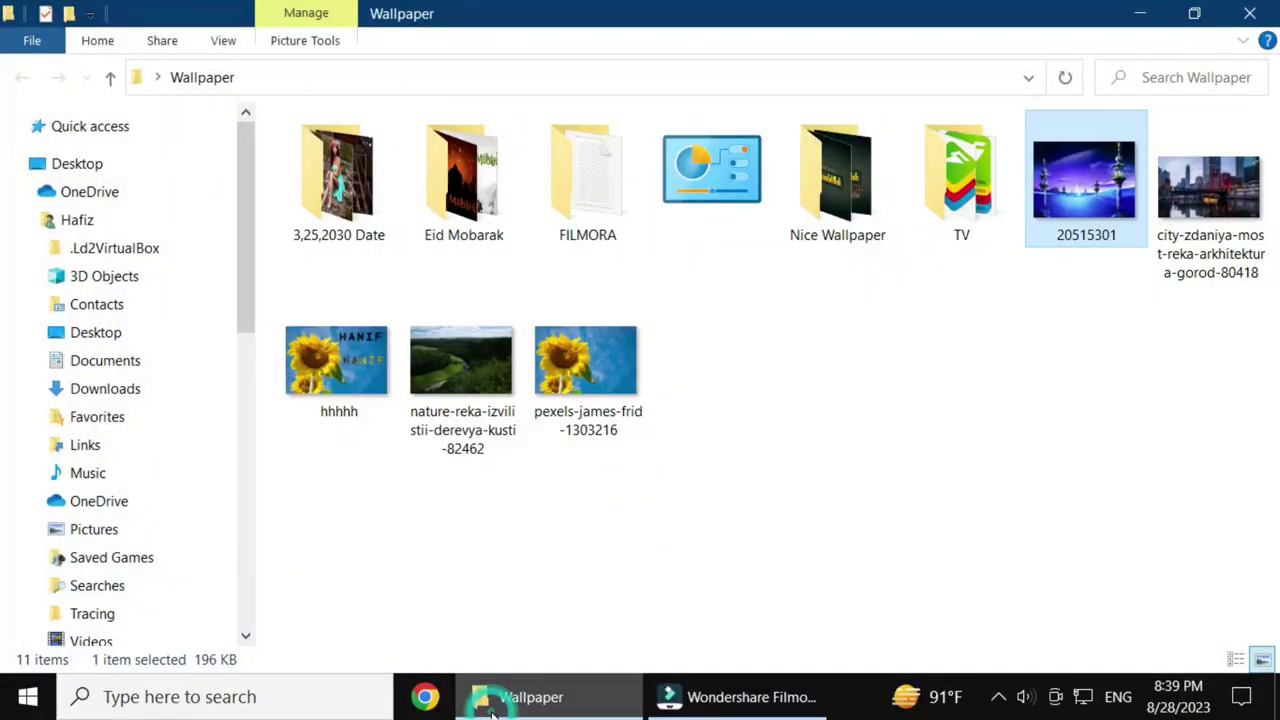
click(1166, 15)
right_click(714, 90)
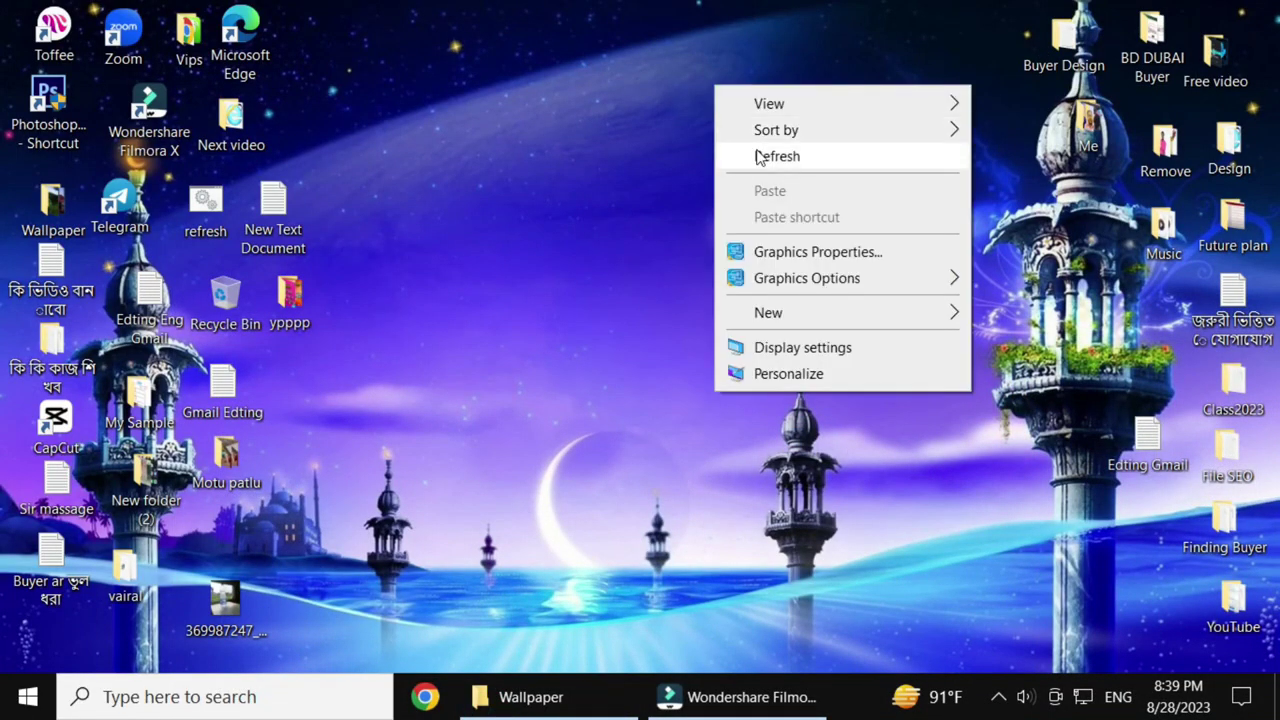
click(757, 156)
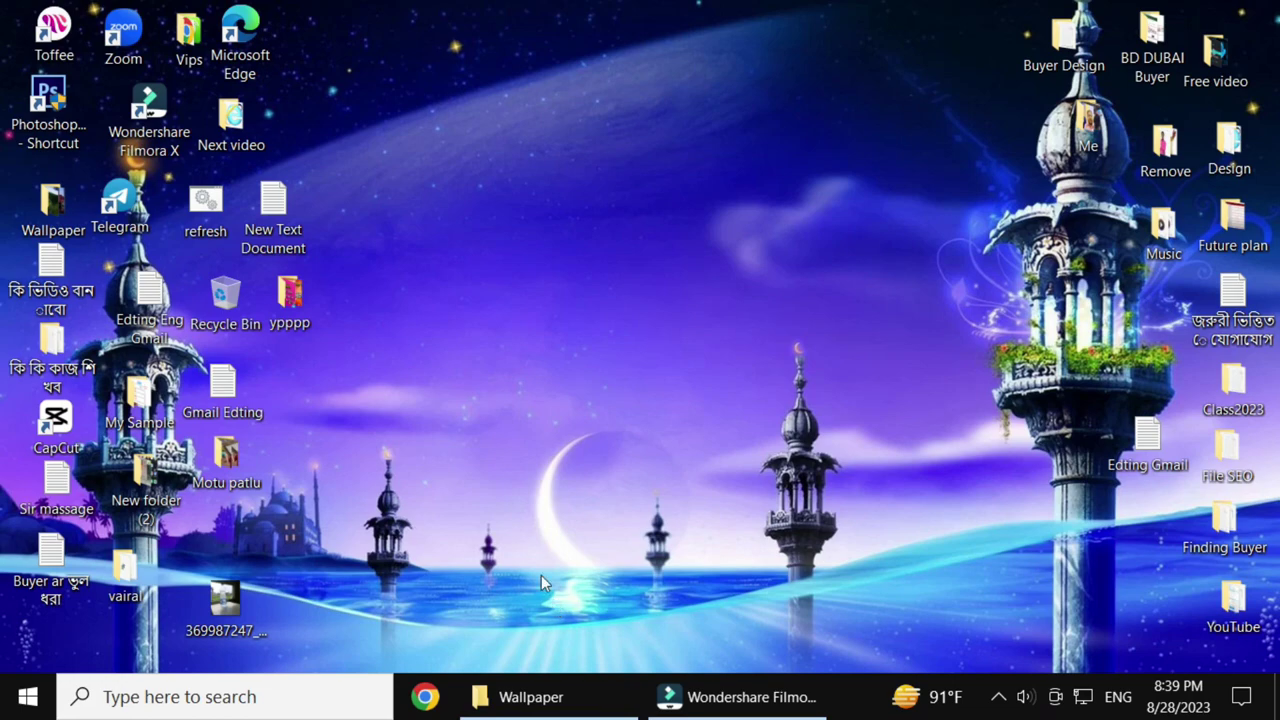
right_click(452, 178)
click(514, 250)
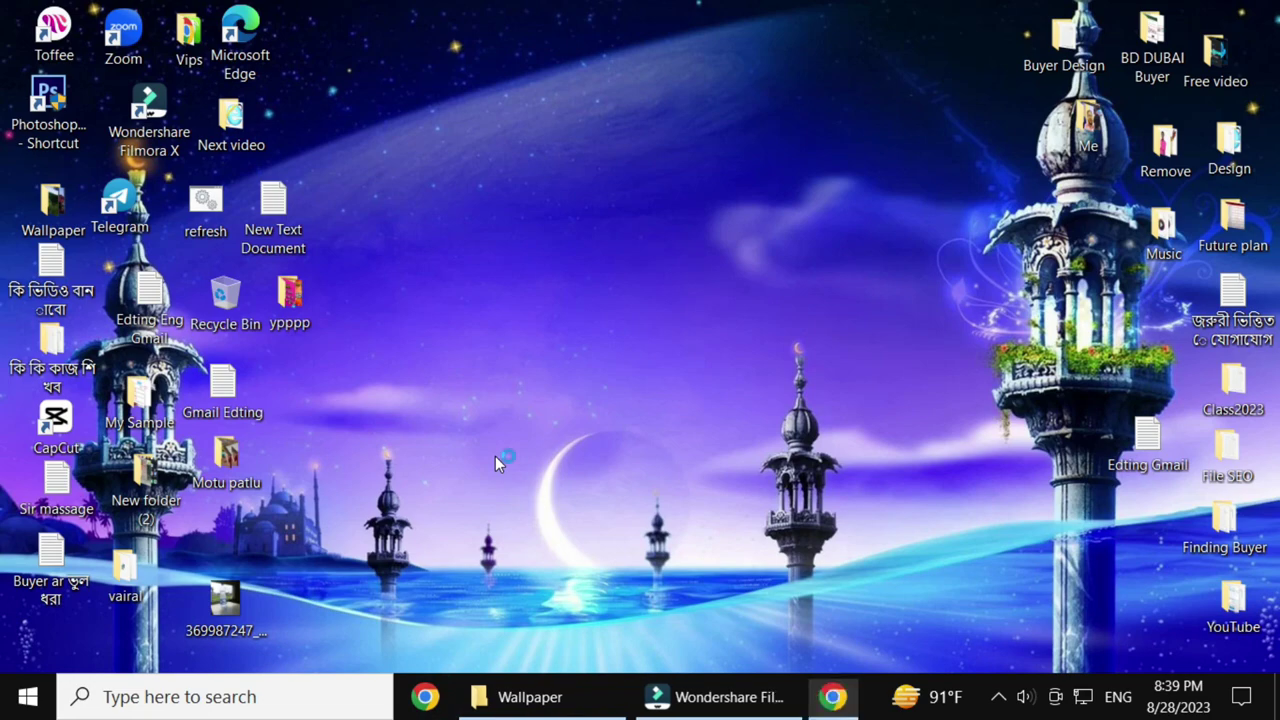
Switch to Google Chrome and open it with one of the saved user profiles.
scroll(497, 465, down, 6)
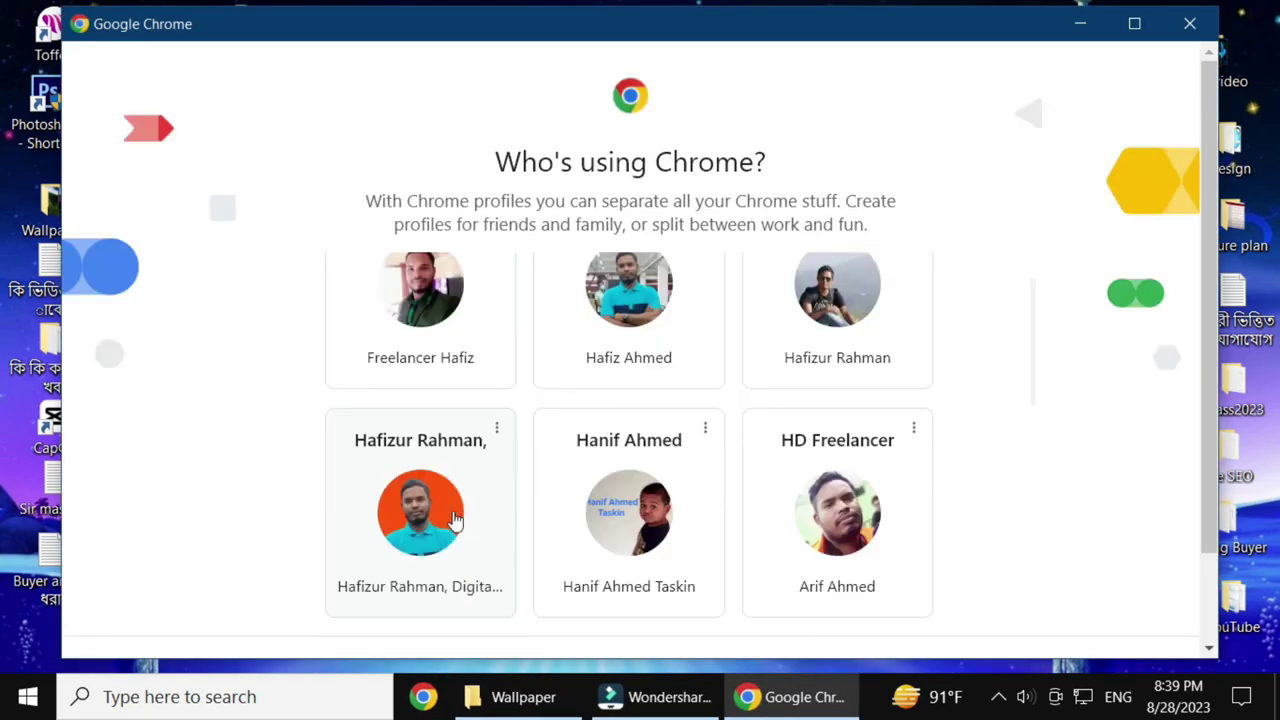
scroll(452, 528, up, 3)
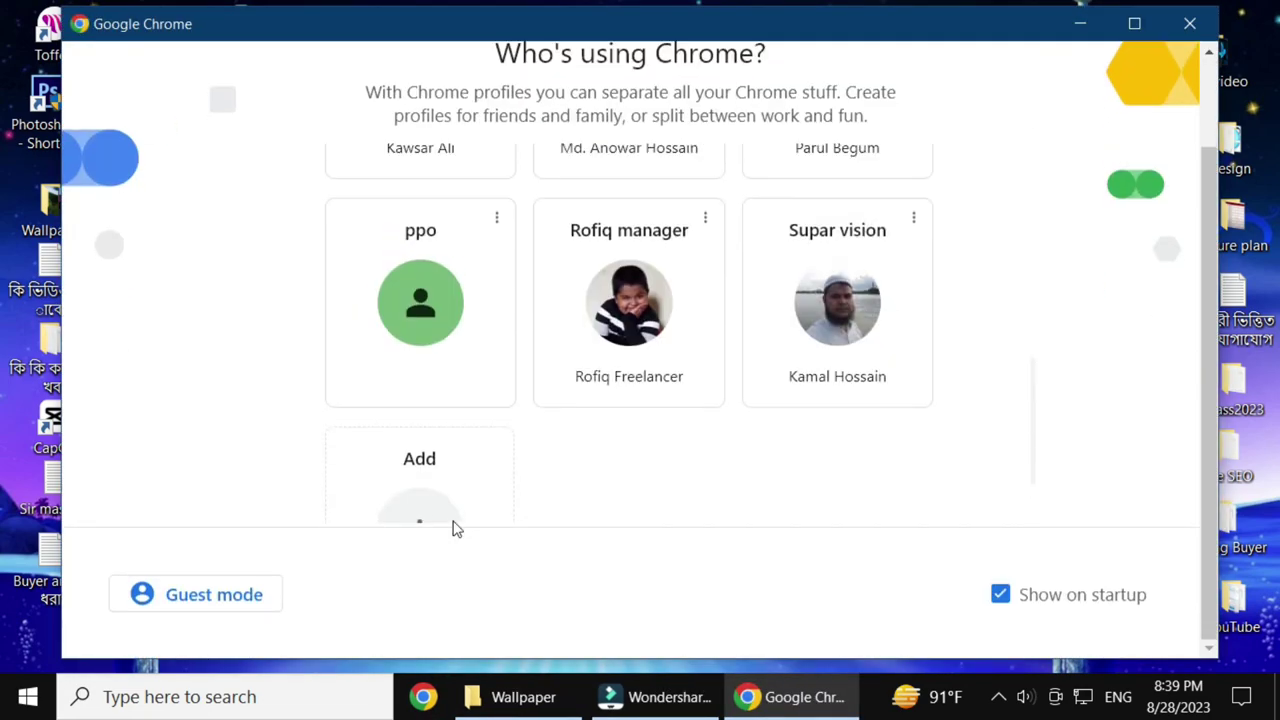
click(825, 210)
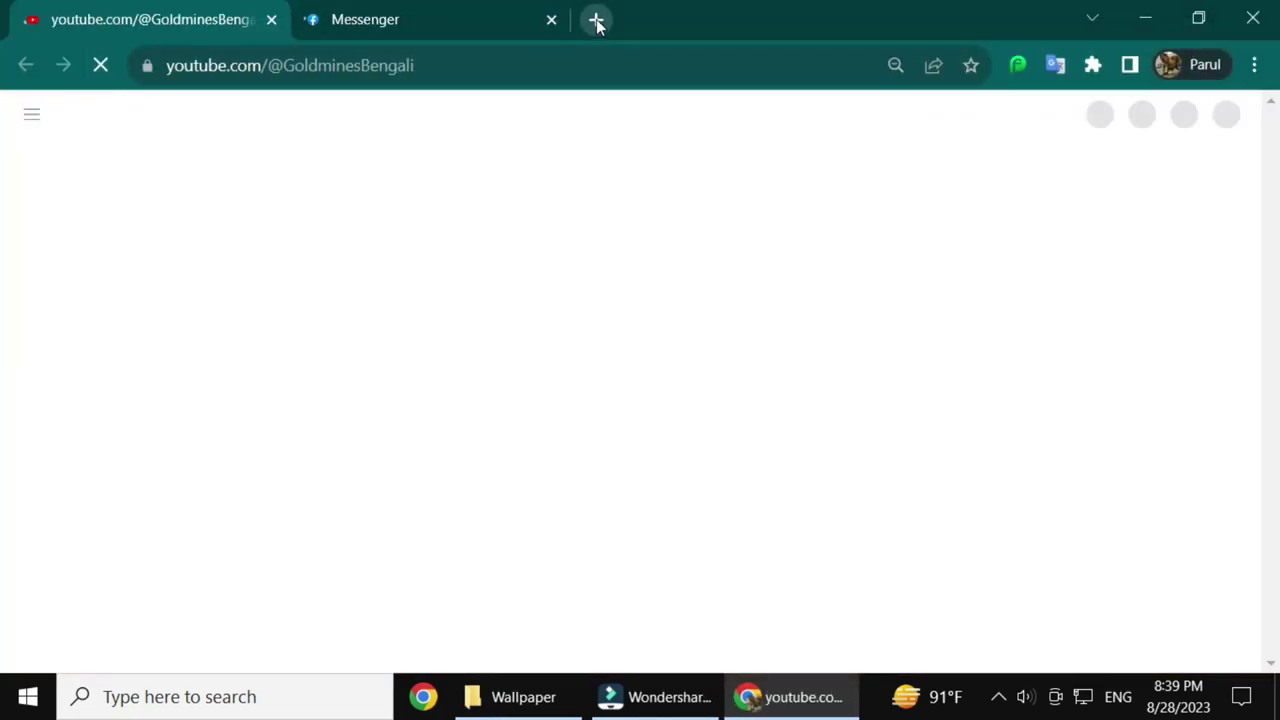
Open a new browser tab and search Google for "keyboard".
click(596, 20)
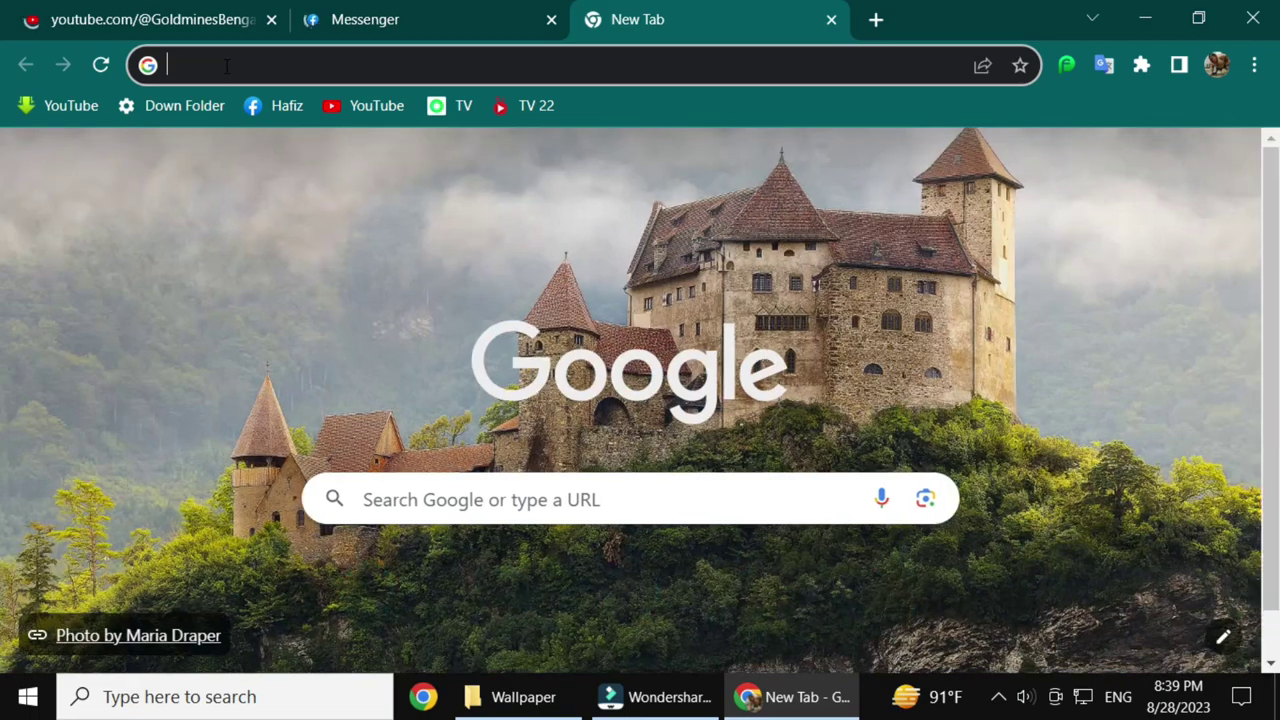
click(227, 66)
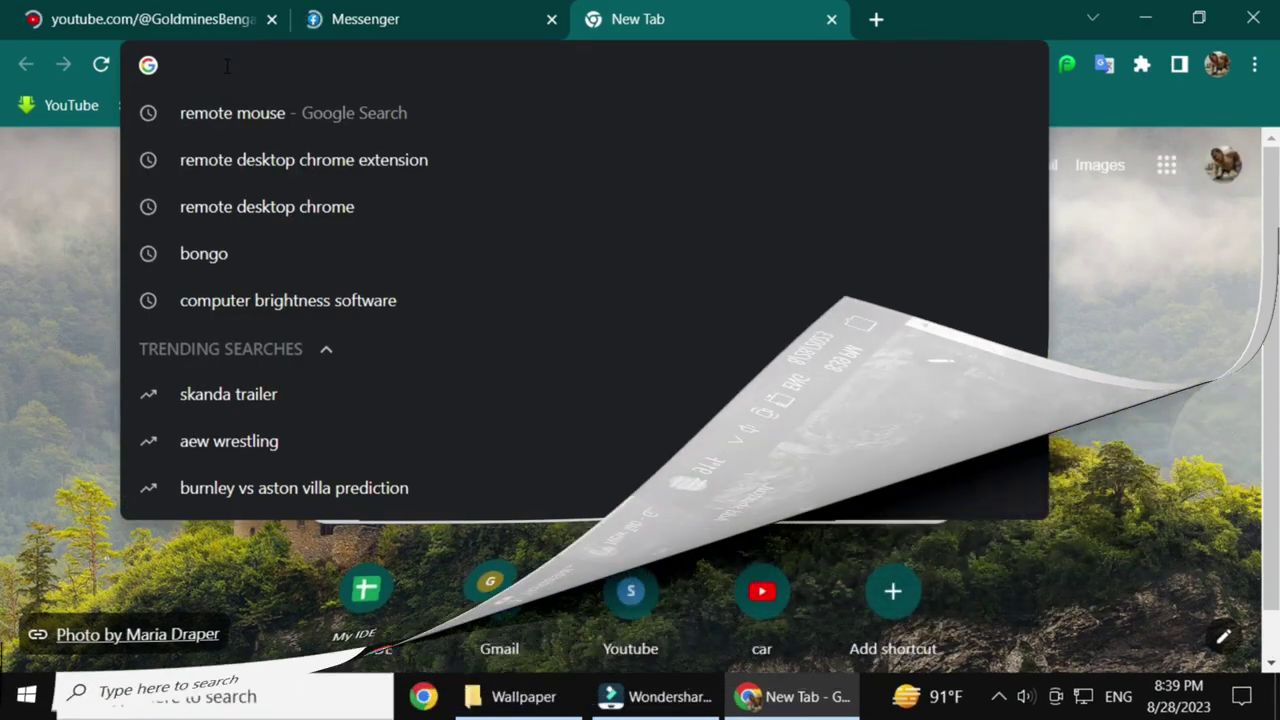
text(keb)
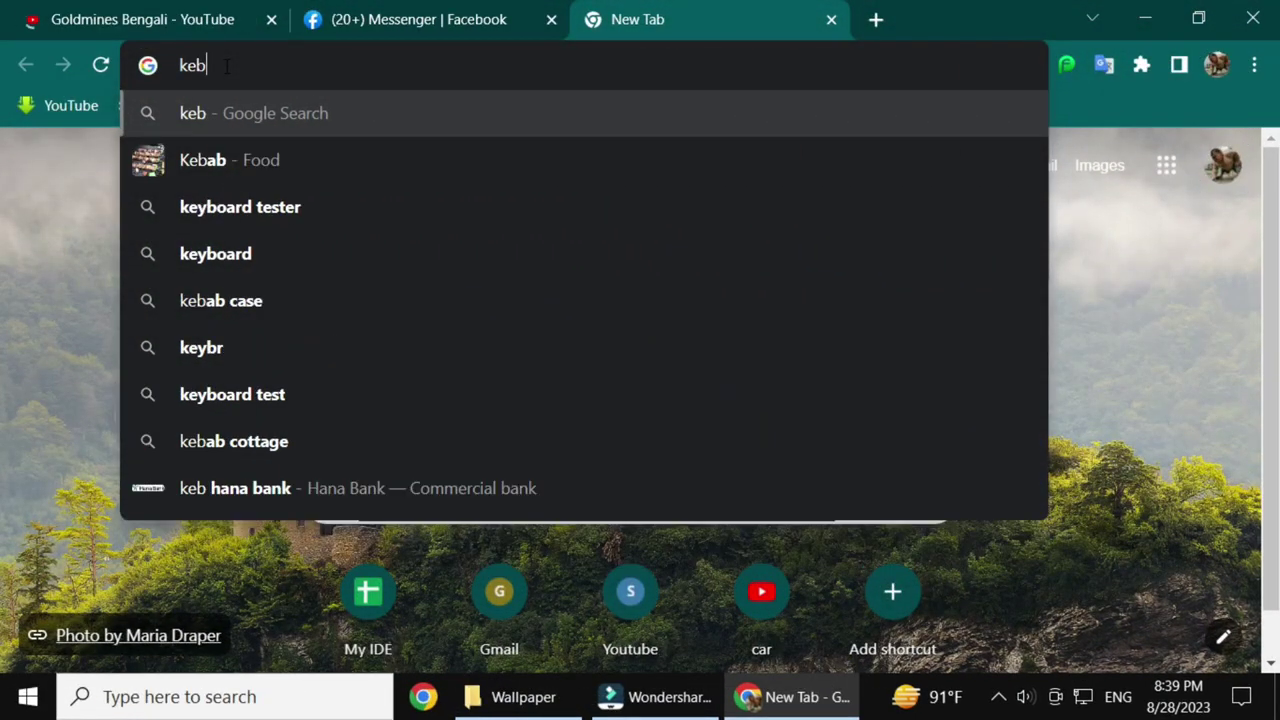
text(ord)
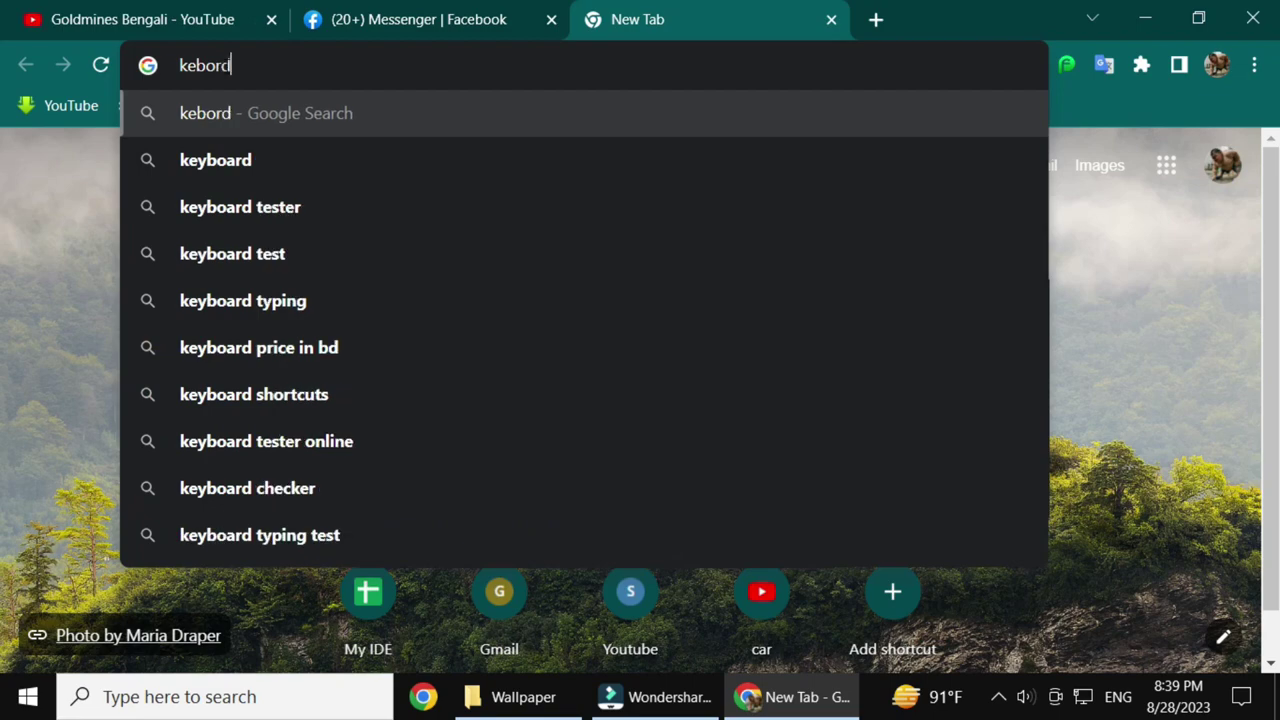
click(246, 163)
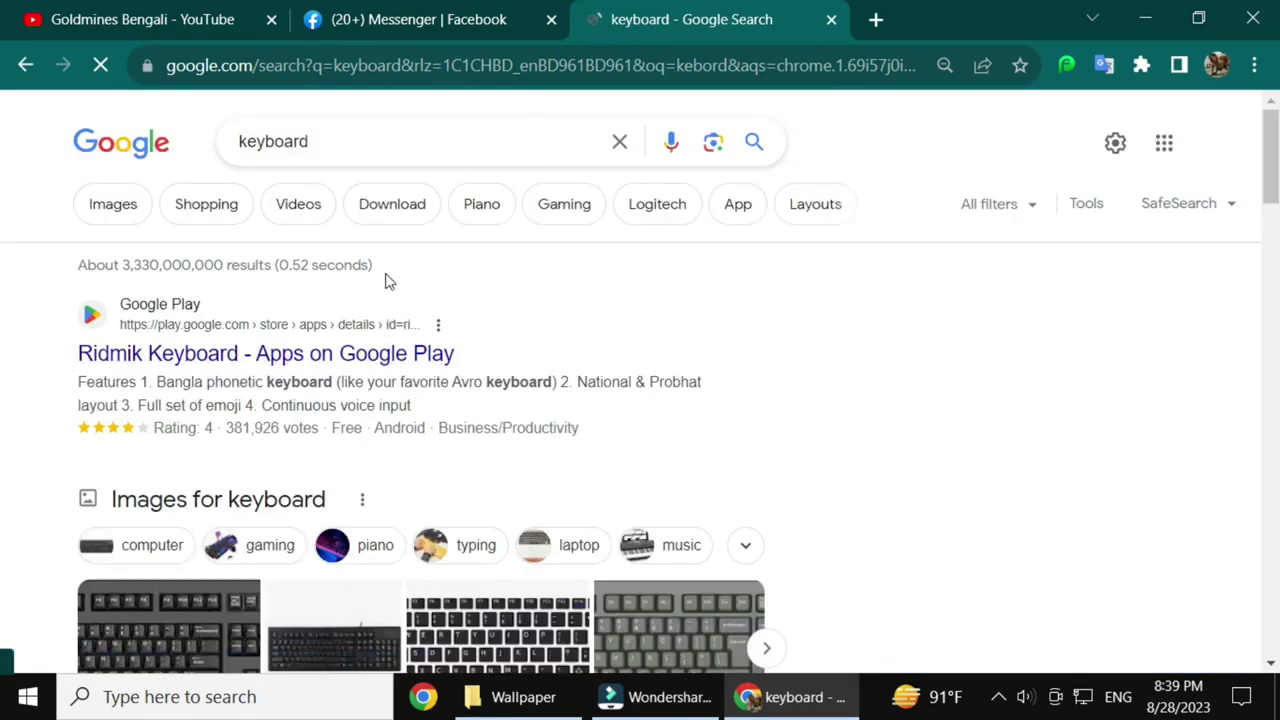
Preview the Javatpoint keyboard picture in the image results and open its source page.
scroll(430, 338, down, 2)
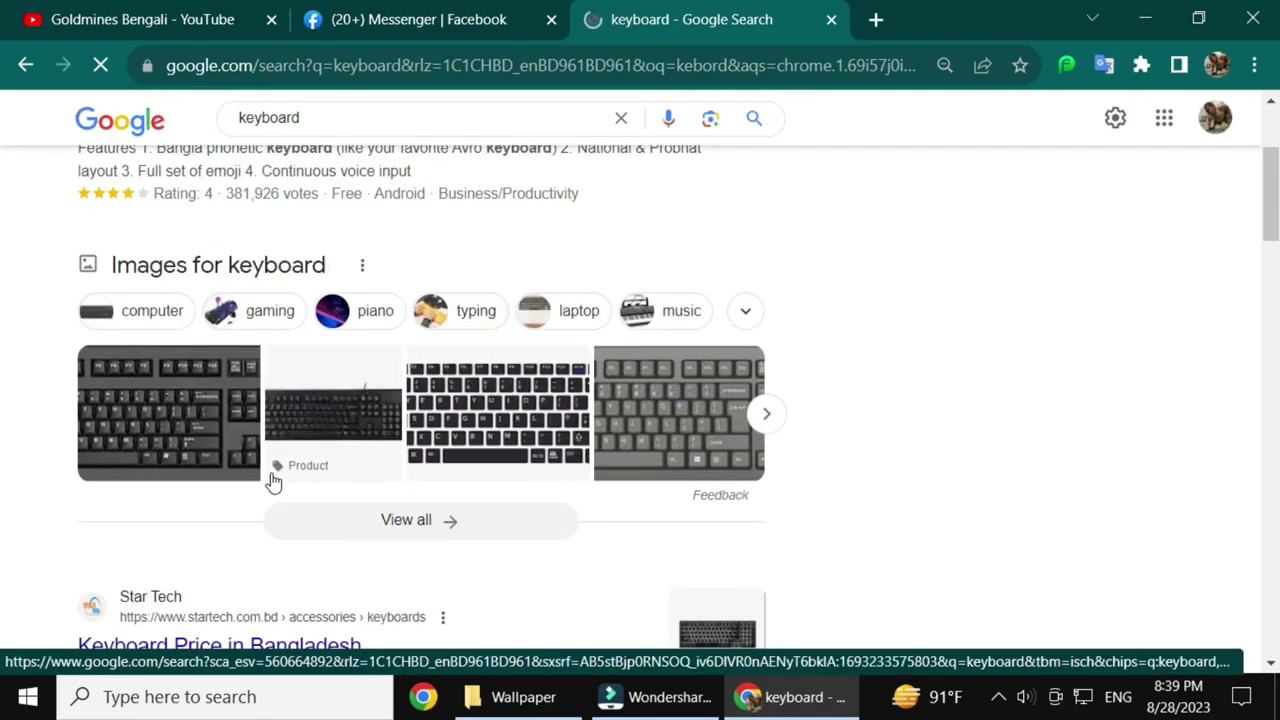
click(702, 432)
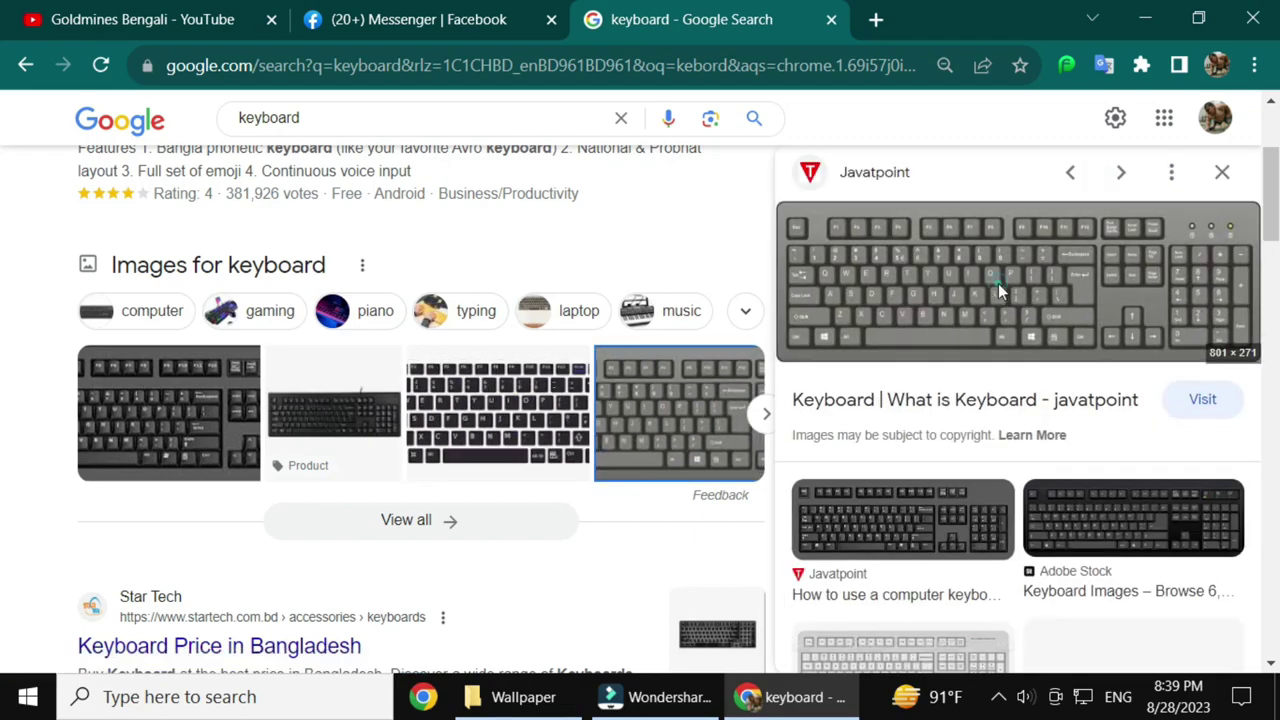
click(998, 283)
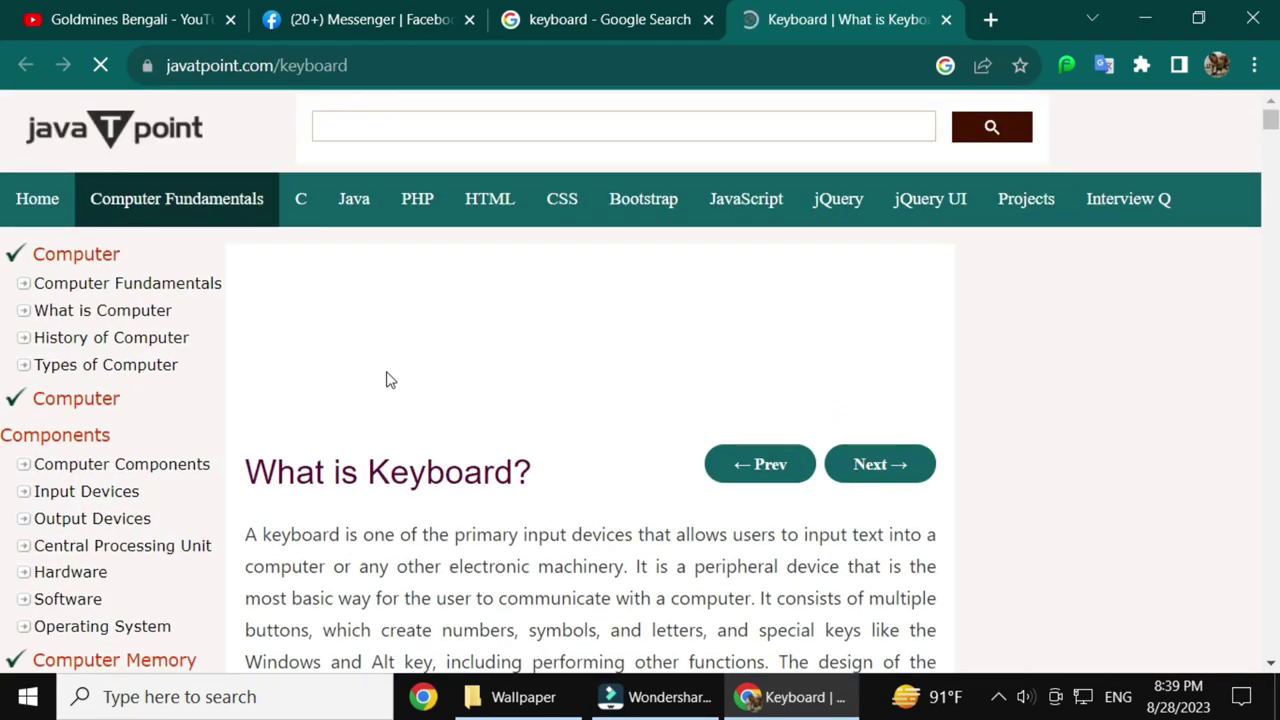
Capture a screen area of about 862x298 px around the full keyboard picture on the Javatpoint page.
scroll(364, 423, down, 5)
scroll(364, 423, up, 1)
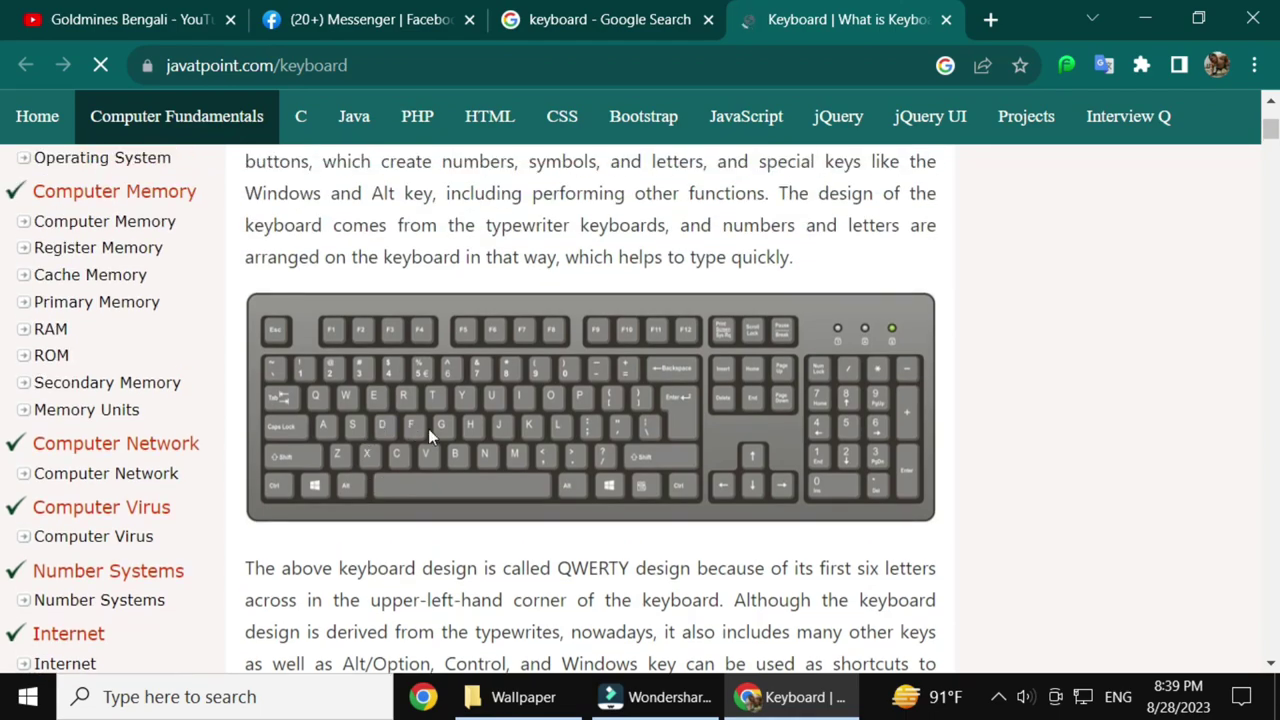
scroll(398, 450, down, 6)
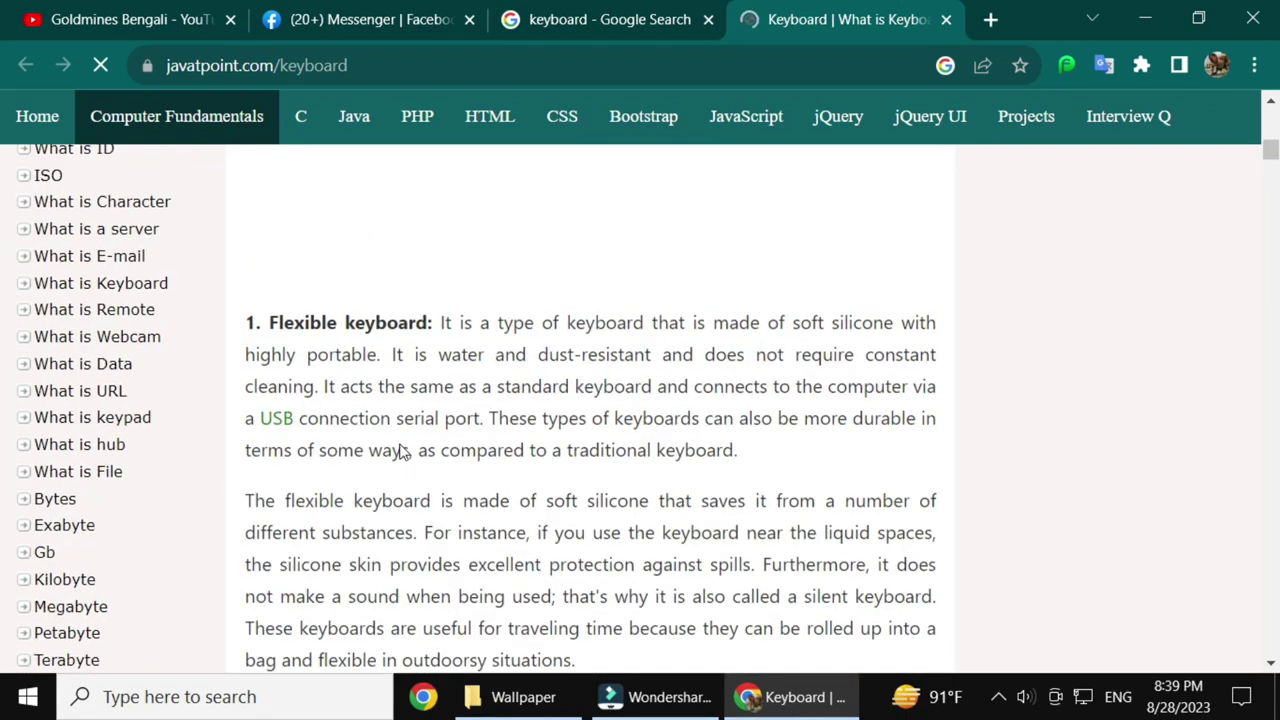
scroll(398, 450, up, 5)
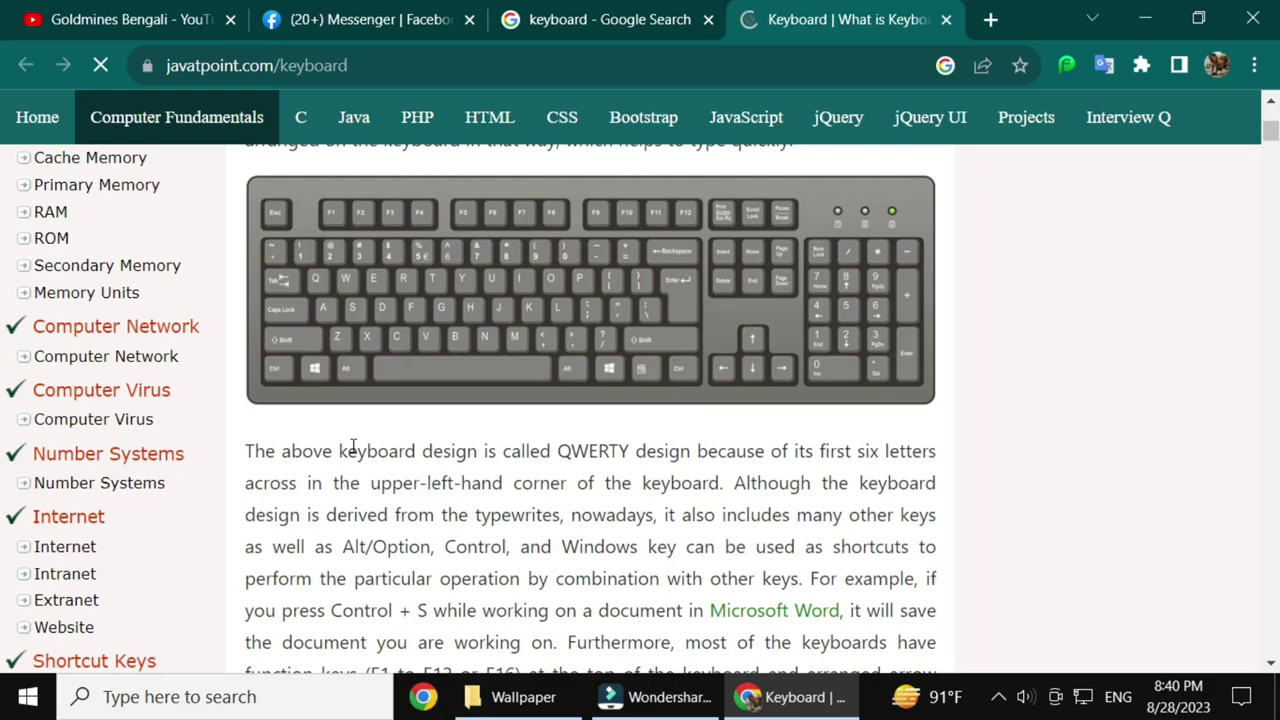
key(Print)
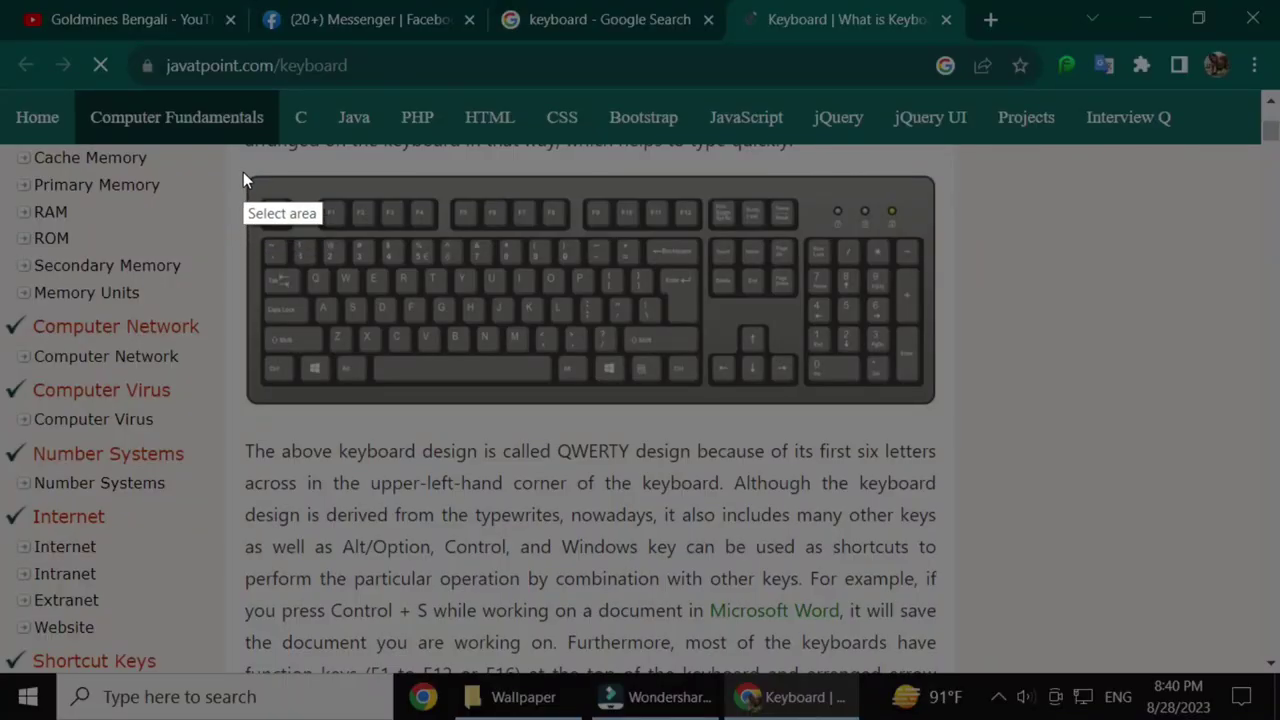
drag(243, 172, 1048, 449)
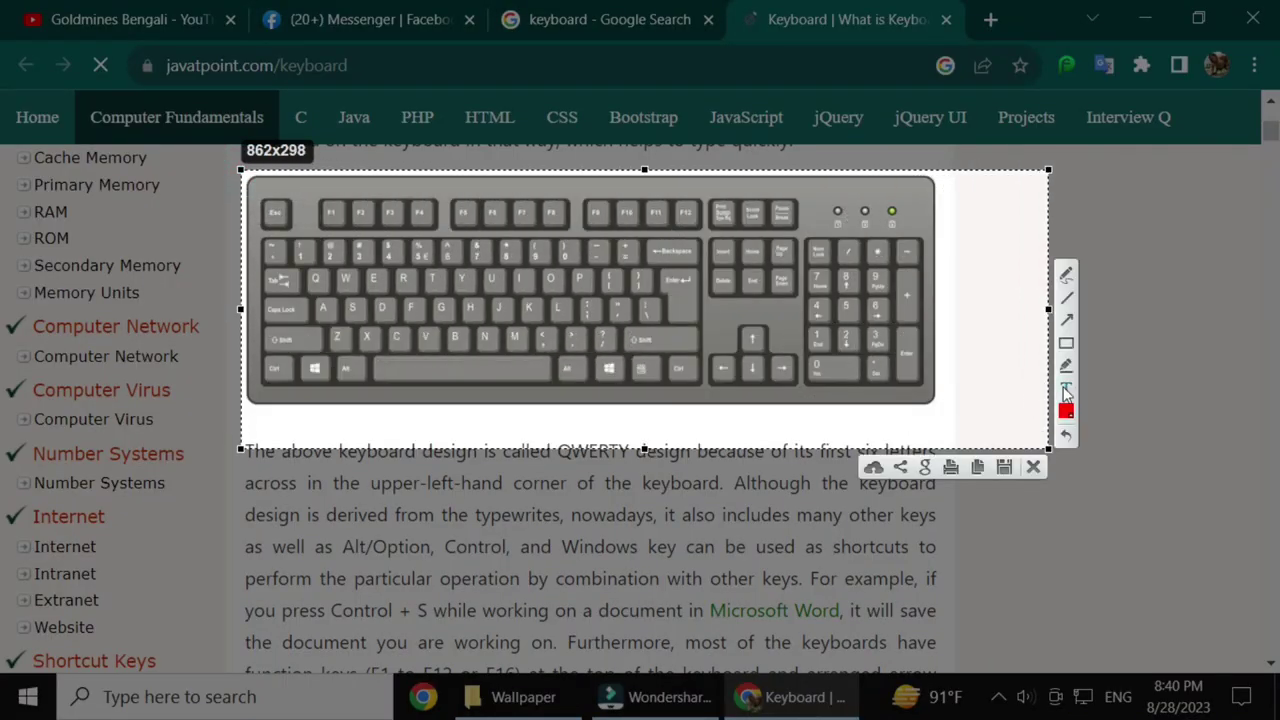
Mark the left Ctrl key, the left Alt key and the four arrow keys with red rectangles on the captured keyboard picture.
click(1067, 345)
mouse_move(263, 366)
mouse_down()
mouse_move(291, 383)
mouse_move(366, 381)
mouse_up()
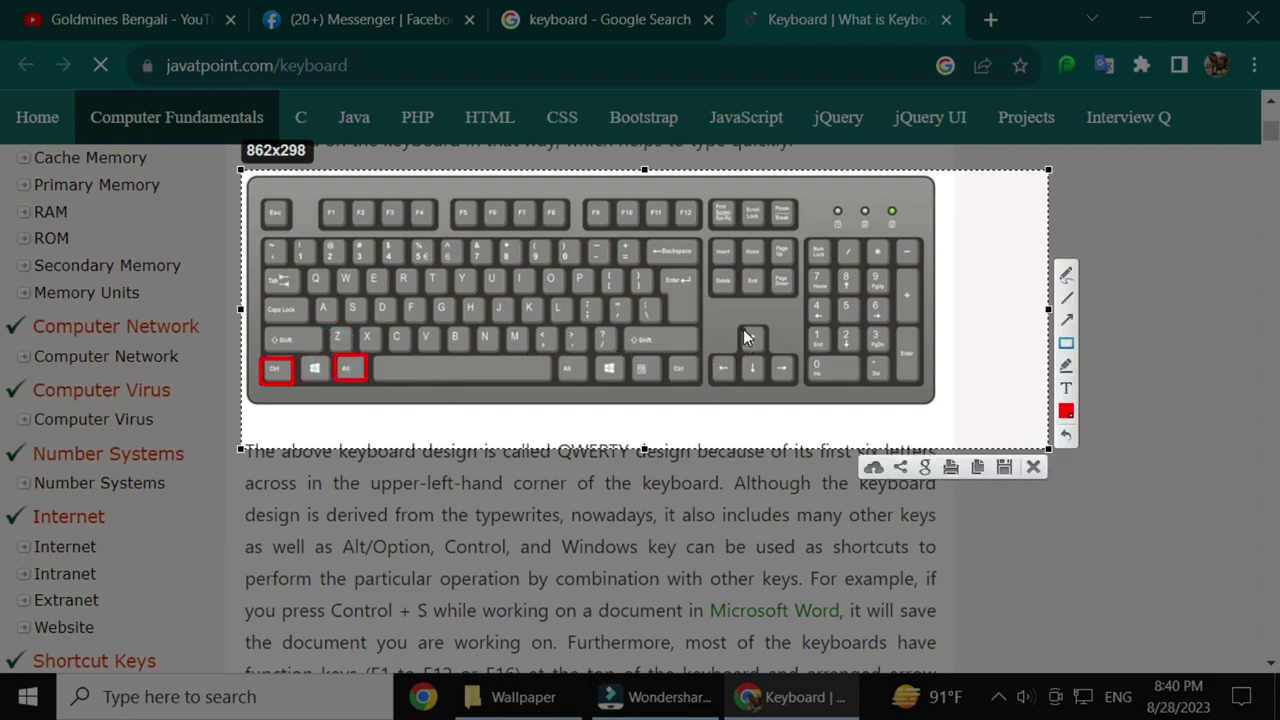
mouse_move(709, 365)
mouse_down()
mouse_move(738, 383)
mouse_move(792, 377)
mouse_up()
mouse_move(738, 328)
mouse_down()
mouse_move(772, 355)
mouse_move(747, 368)
mouse_move(765, 384)
mouse_up()
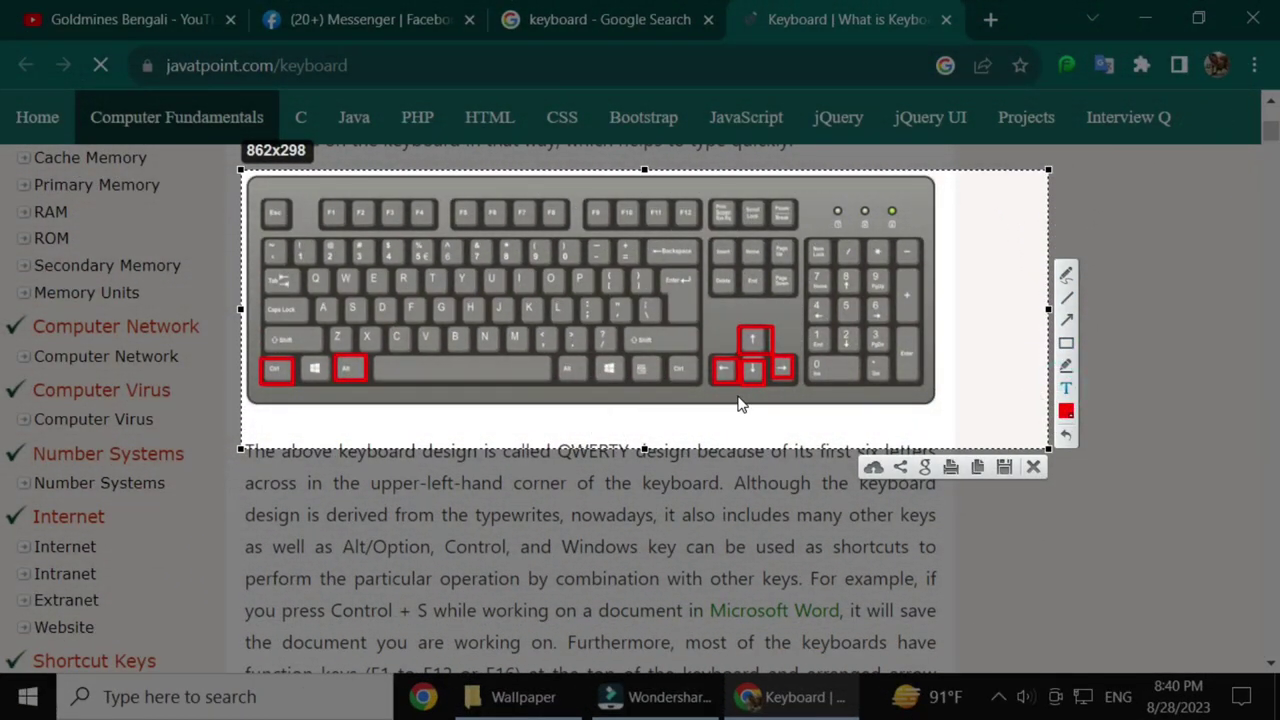
click(738, 396)
text(Masig)
key(BackSpace)
key(BackSpace)
key(BackSpace)
key(BackSpace)
key(BackSpace)
Discard the annotated keyboard capture and minimize the browser to return to a refreshed desktop.
click(1032, 467)
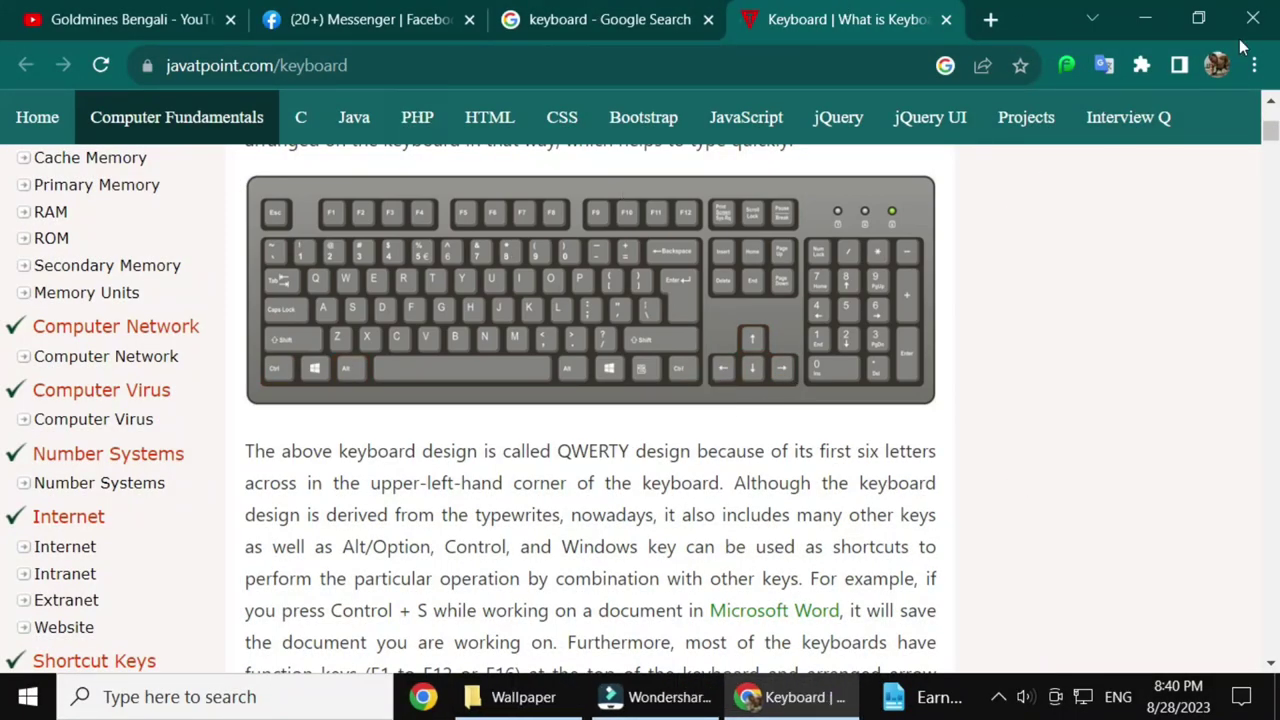
click(1145, 19)
right_click(410, 312)
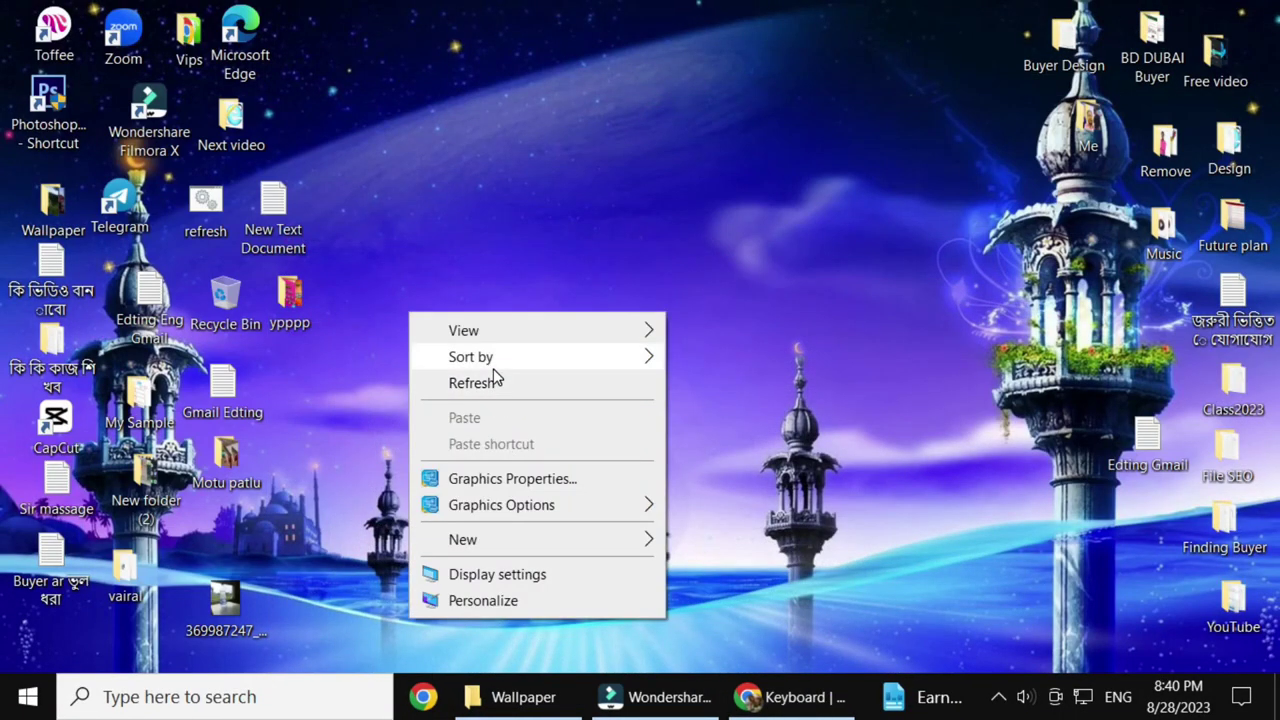
click(492, 383)
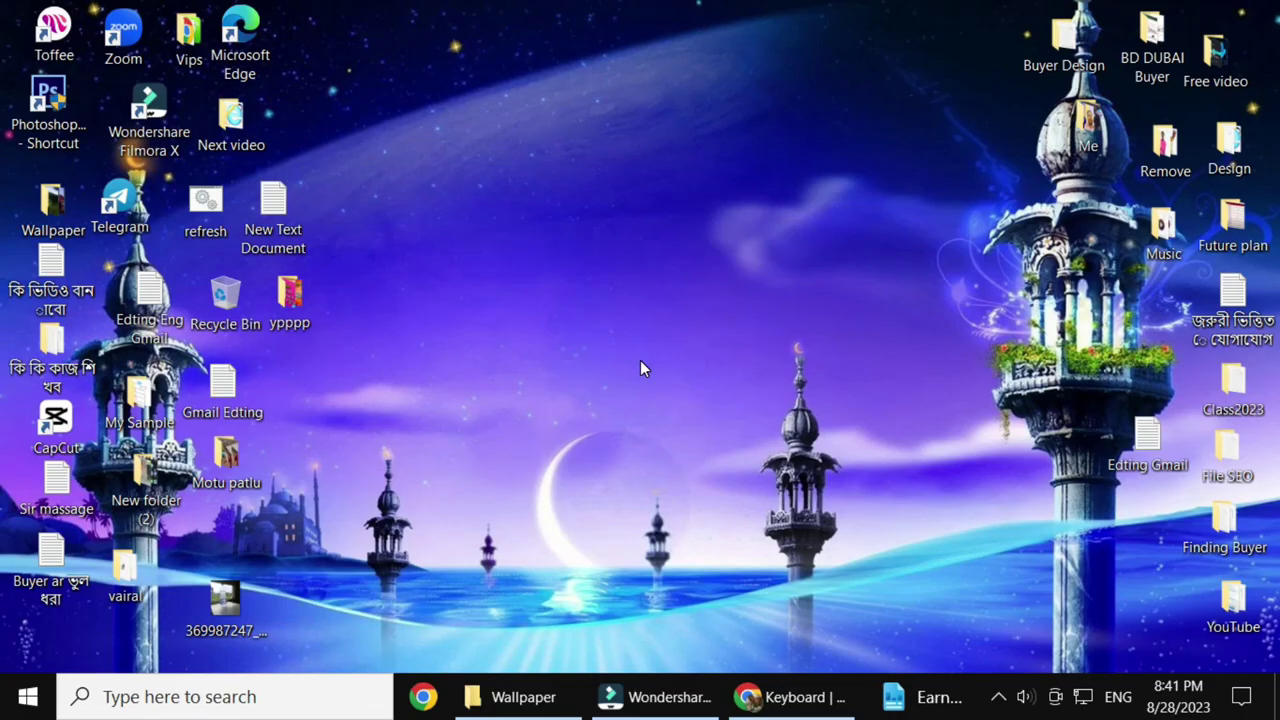
Flip the display upside down, restore its normal orientation, and refresh the desktop.
key(ctrl+alt+Down)
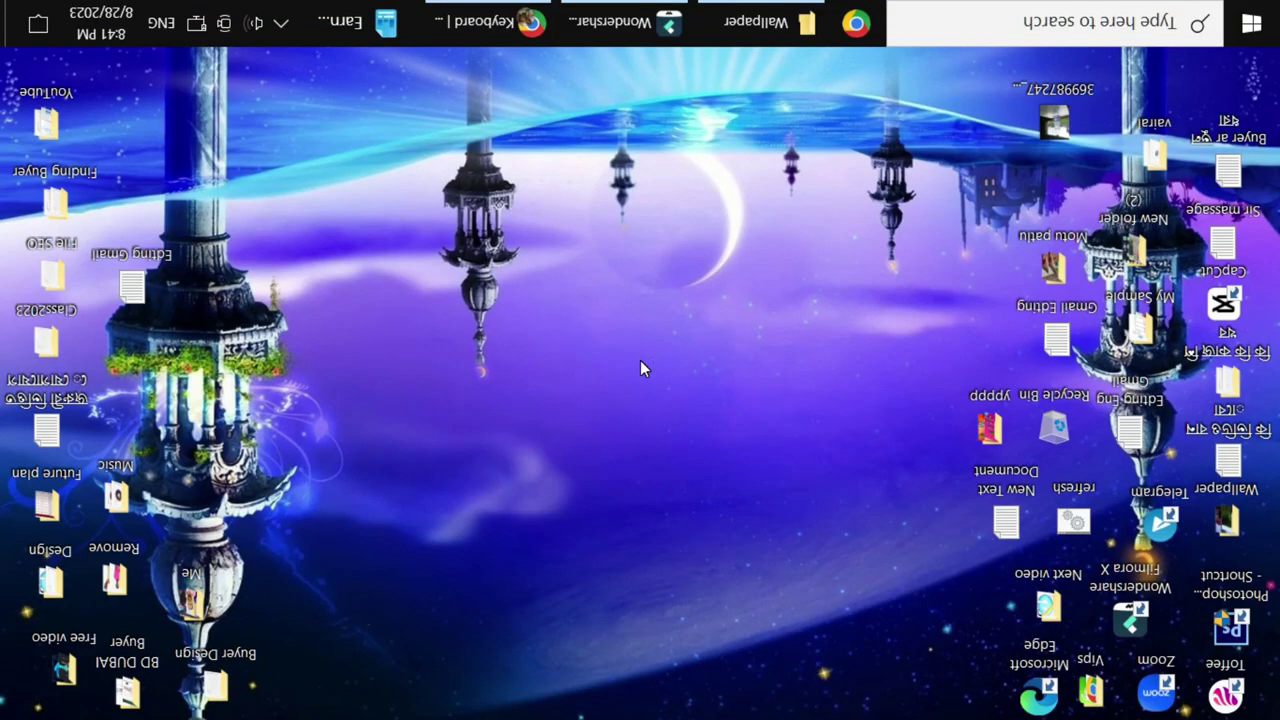
key(ctrl+alt+Up)
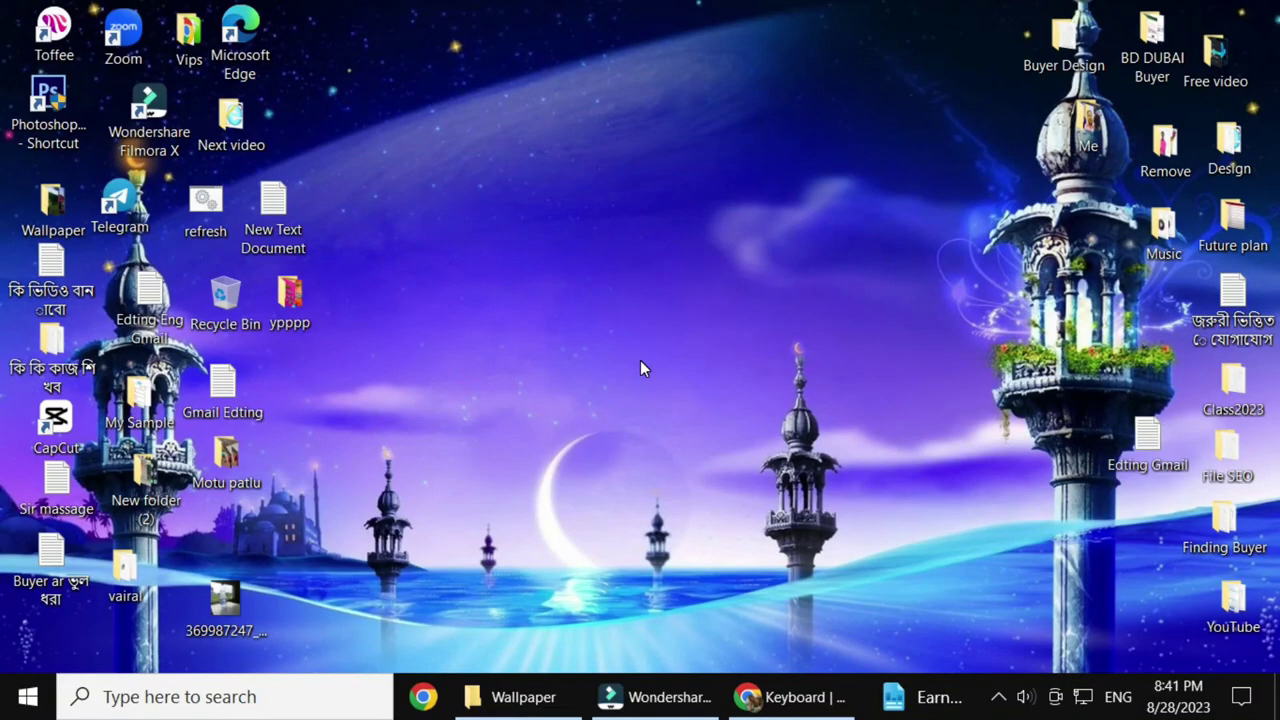
right_click(483, 91)
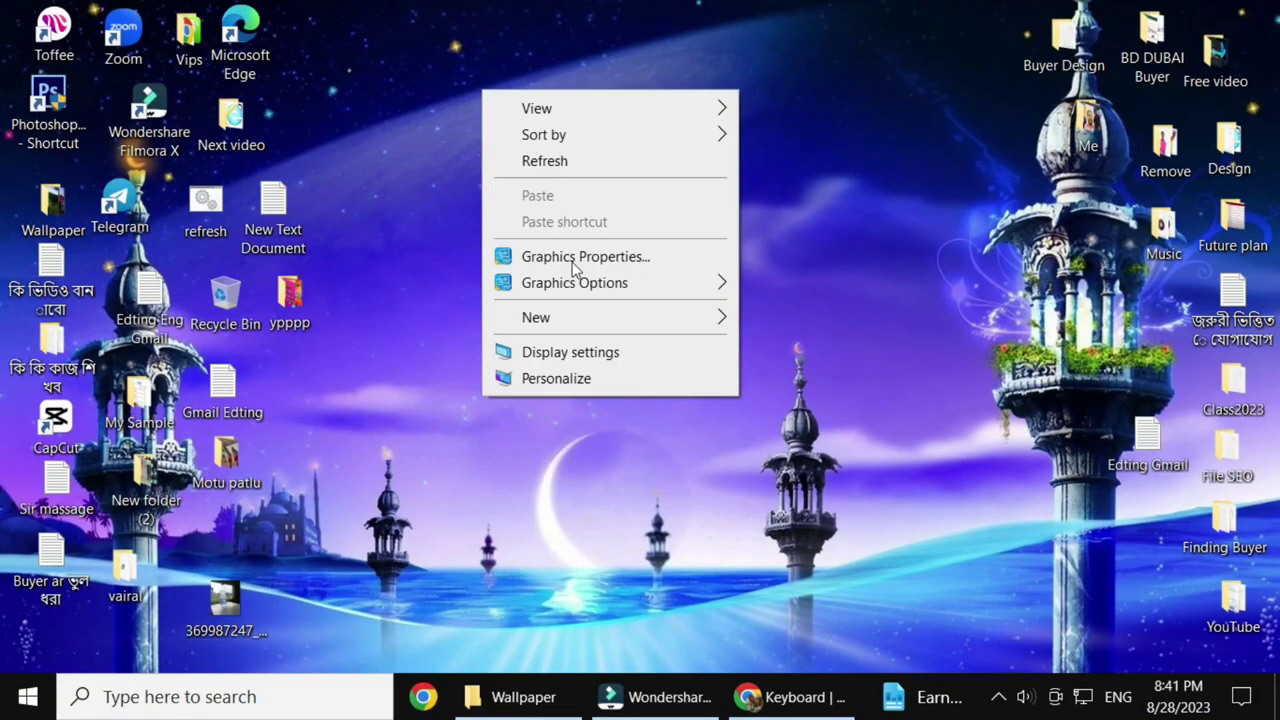
click(588, 167)
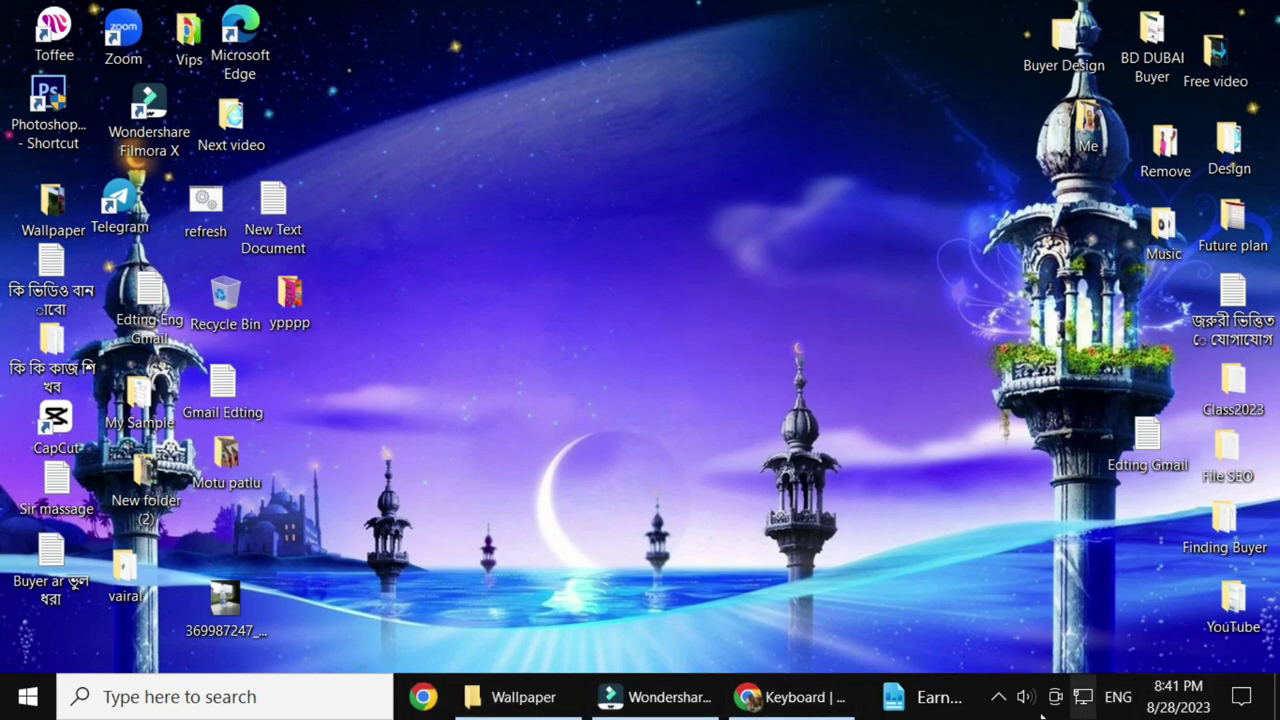
Move the taskbar to the right edge of the screen and refresh the desktop.
drag(866, 697, 865, 246)
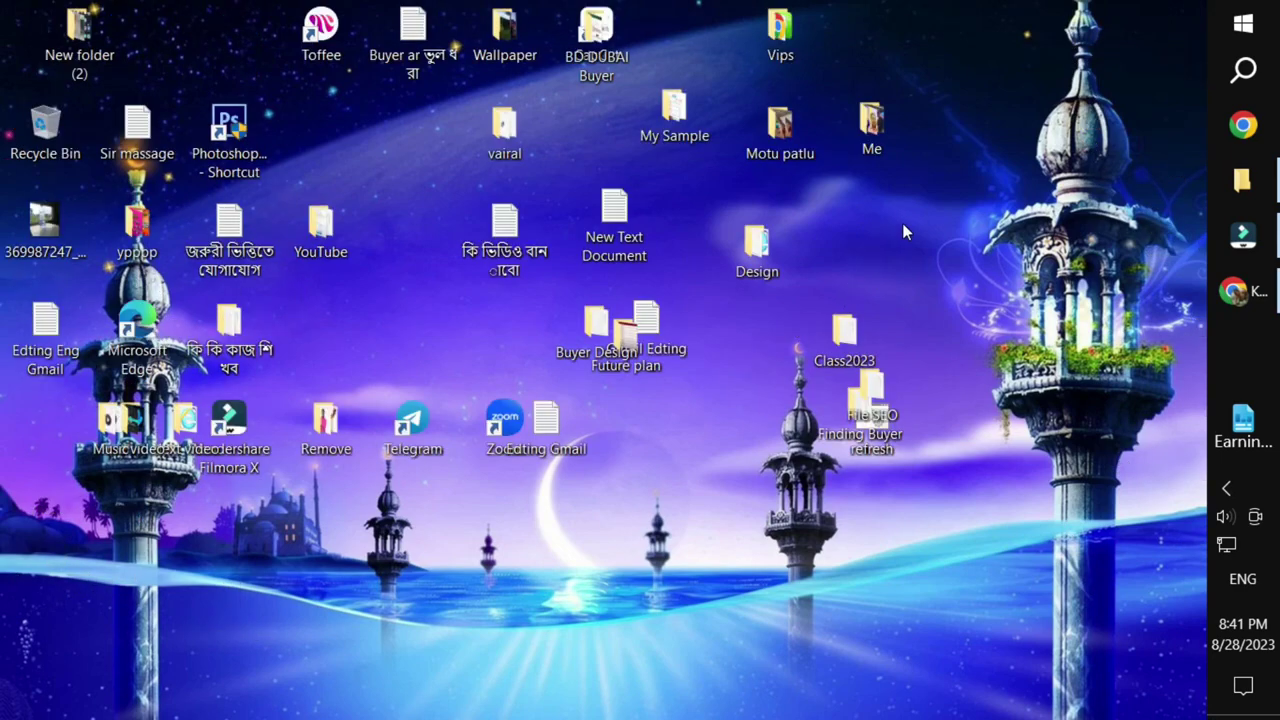
right_click(902, 223)
click(952, 255)
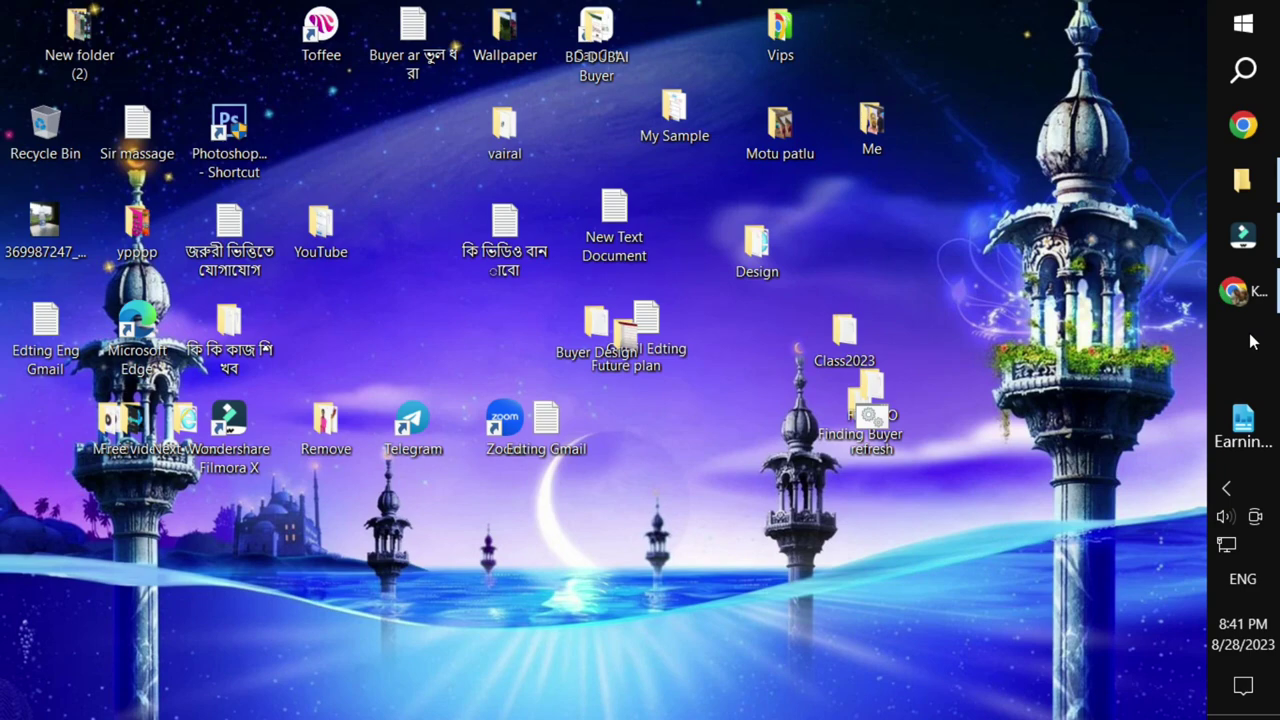
Move the taskbar to the top edge of the screen and refresh the desktop.
drag(1252, 342, 825, 24)
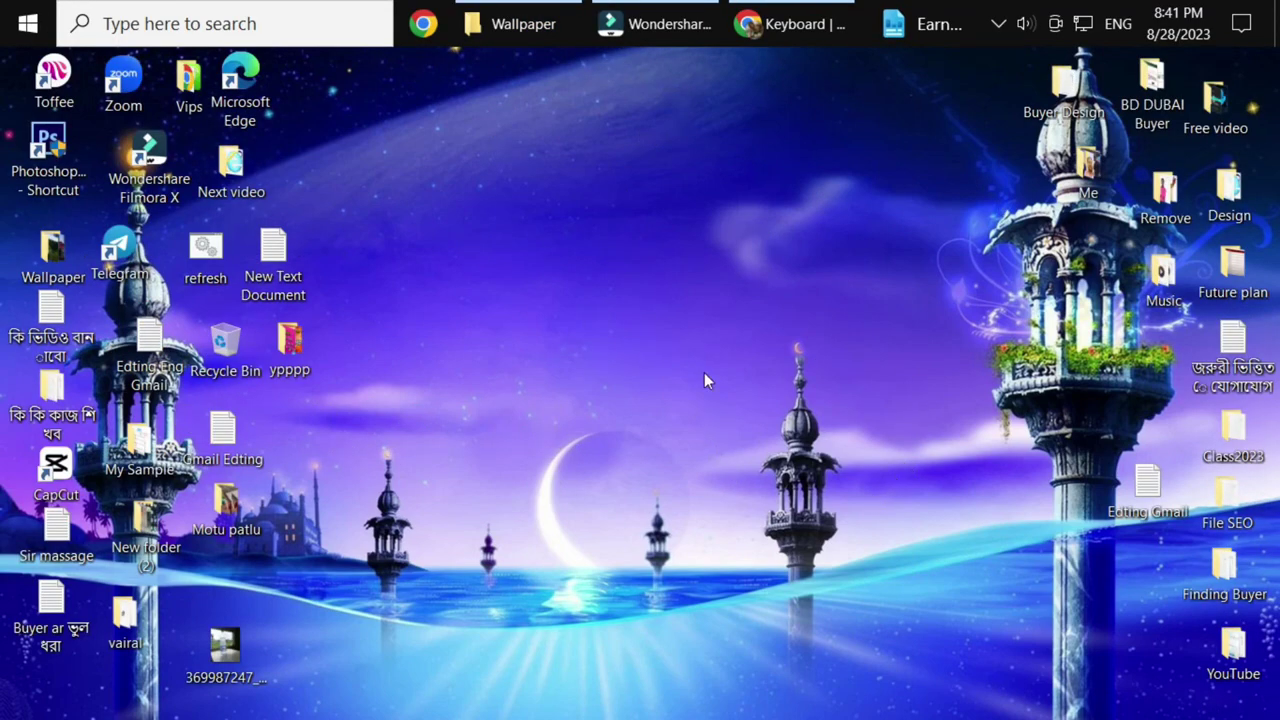
right_click(676, 277)
click(734, 347)
Restore and minimize the Wallpaper window from the relocated taskbar, and briefly show its hidden tray icons.
click(502, 39)
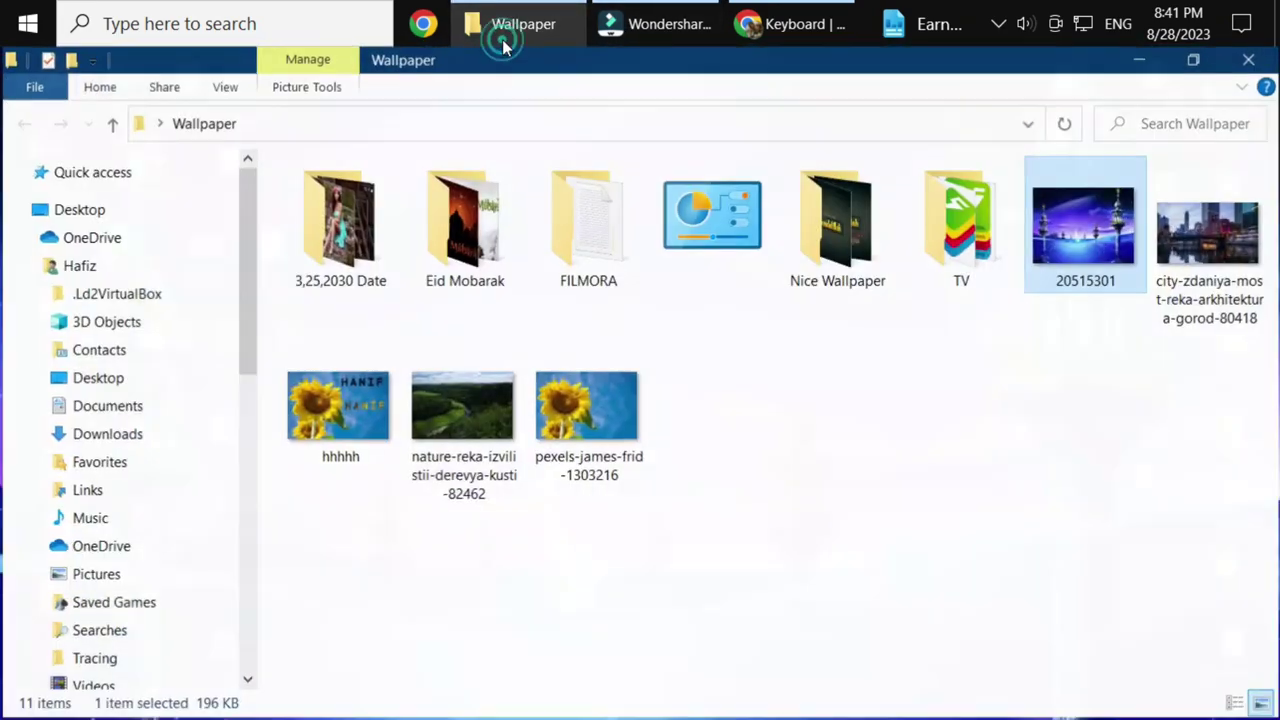
click(503, 36)
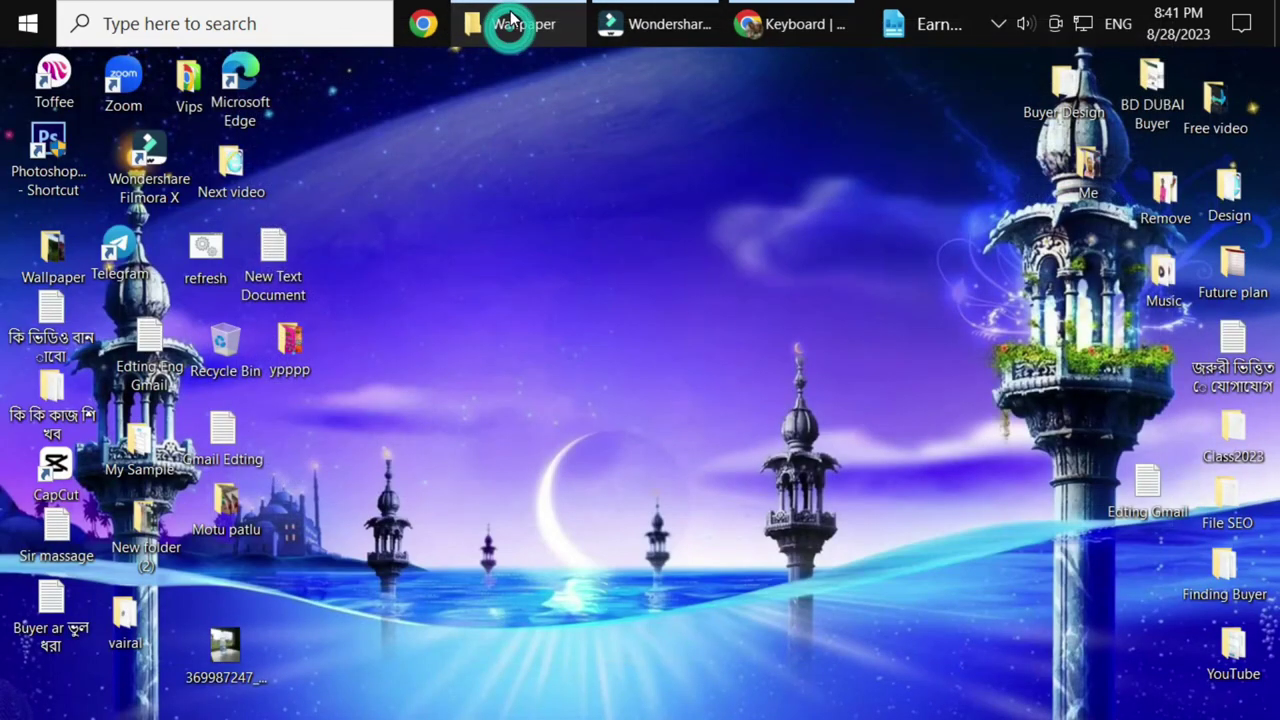
right_click(684, 214)
click(753, 278)
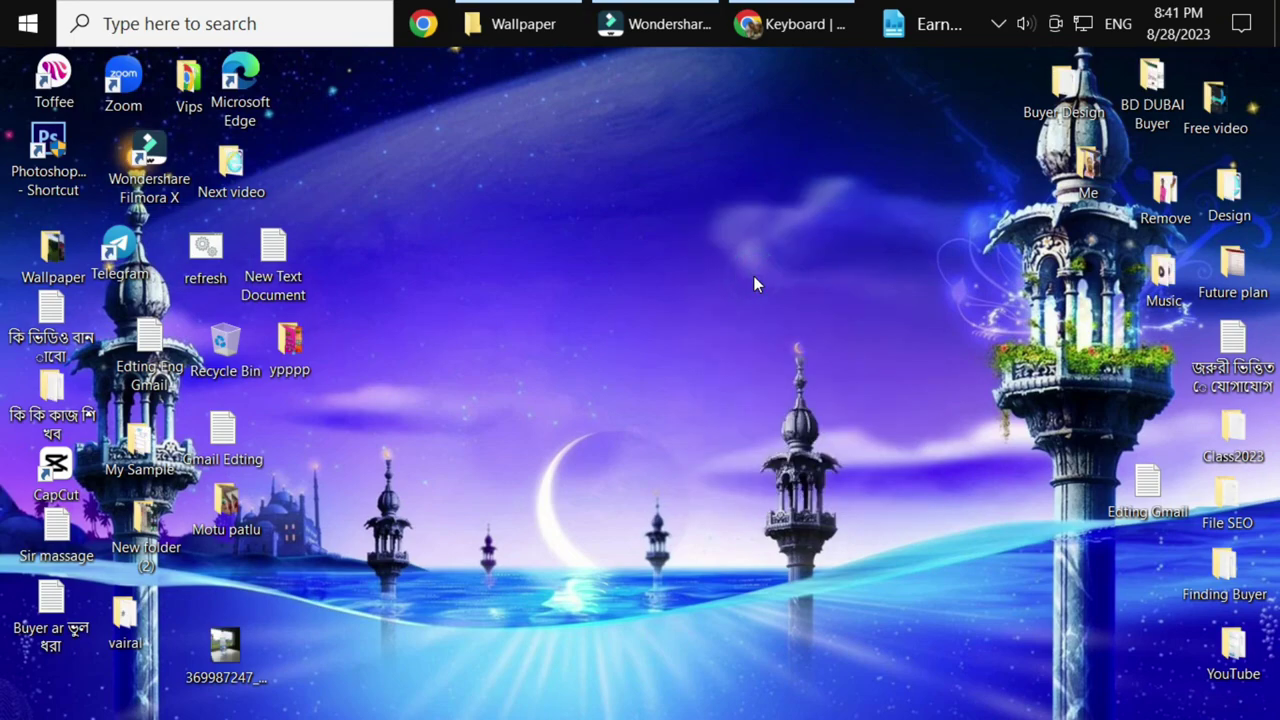
click(1005, 28)
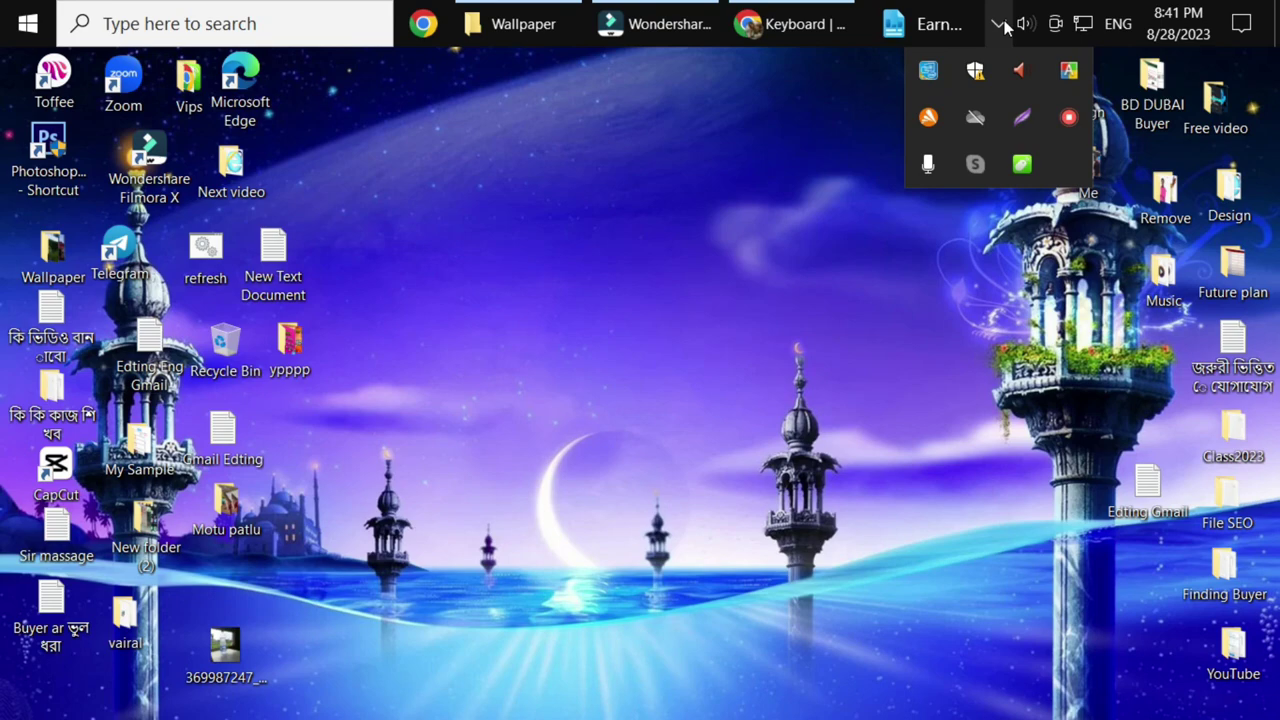
click(1000, 24)
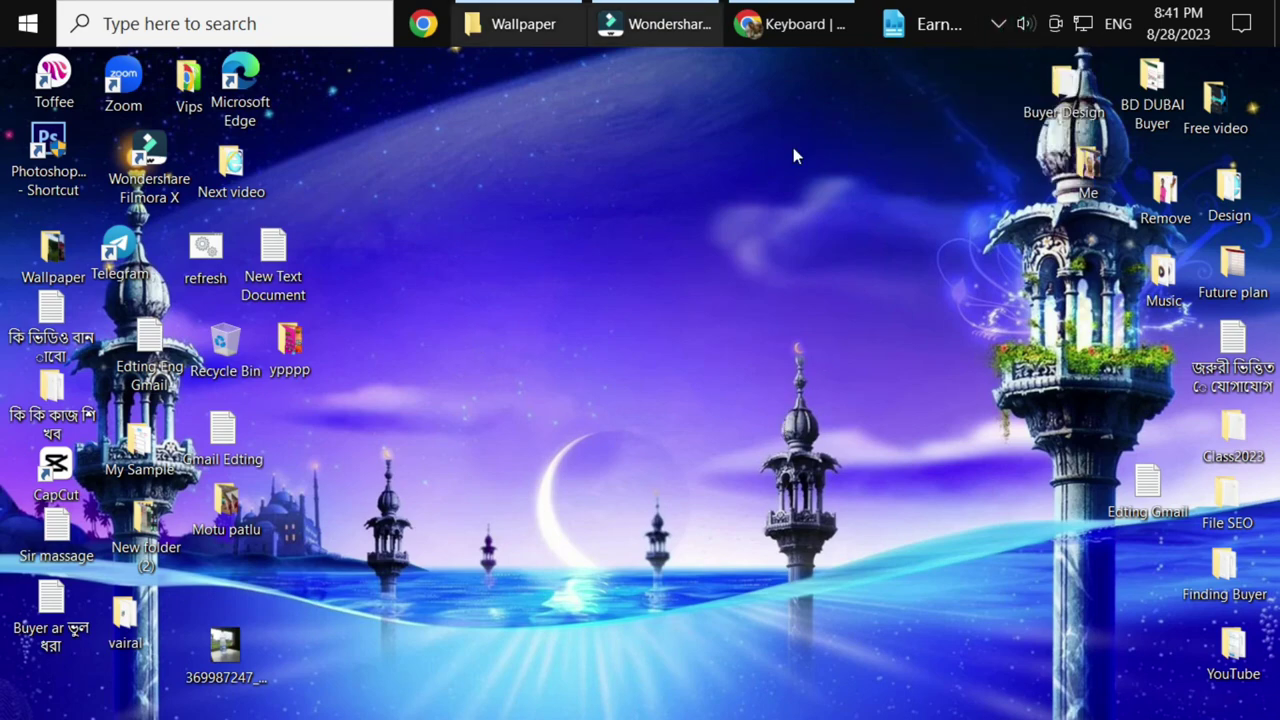
Move the taskbar back to the bottom edge of the screen and refresh the desktop.
right_click(507, 353)
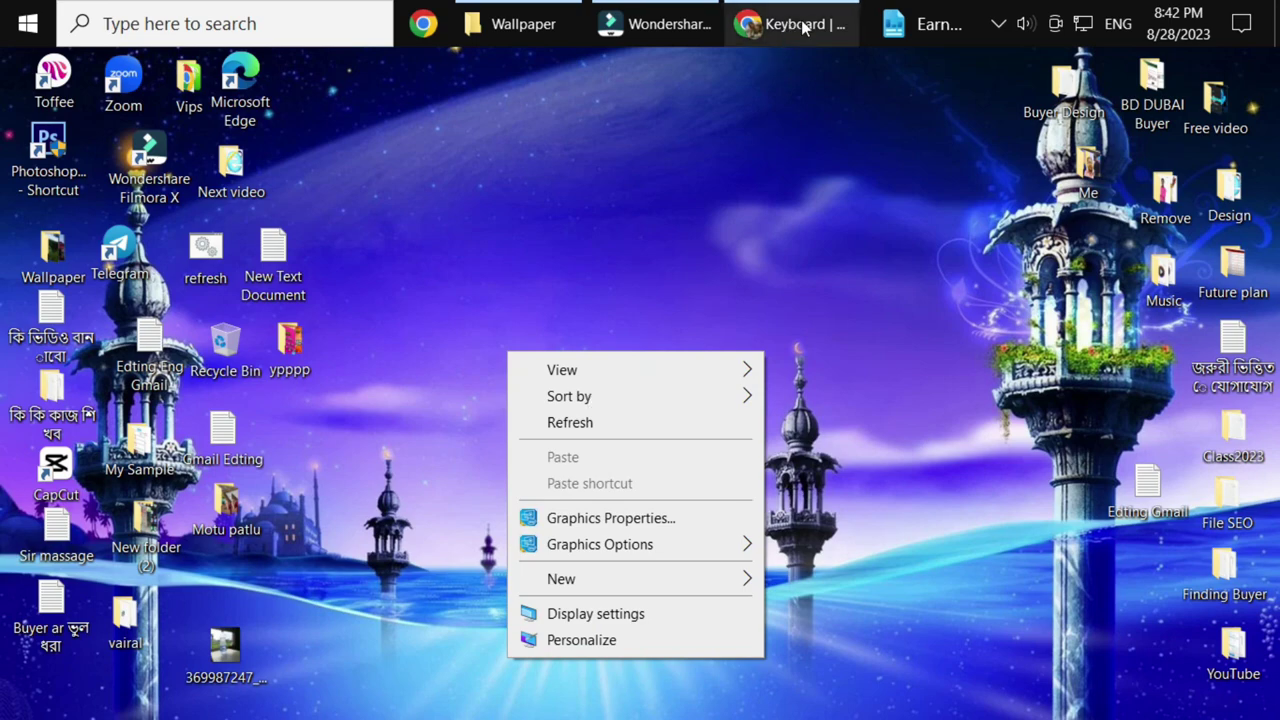
click(866, 62)
drag(866, 62, 836, 590)
right_click(624, 256)
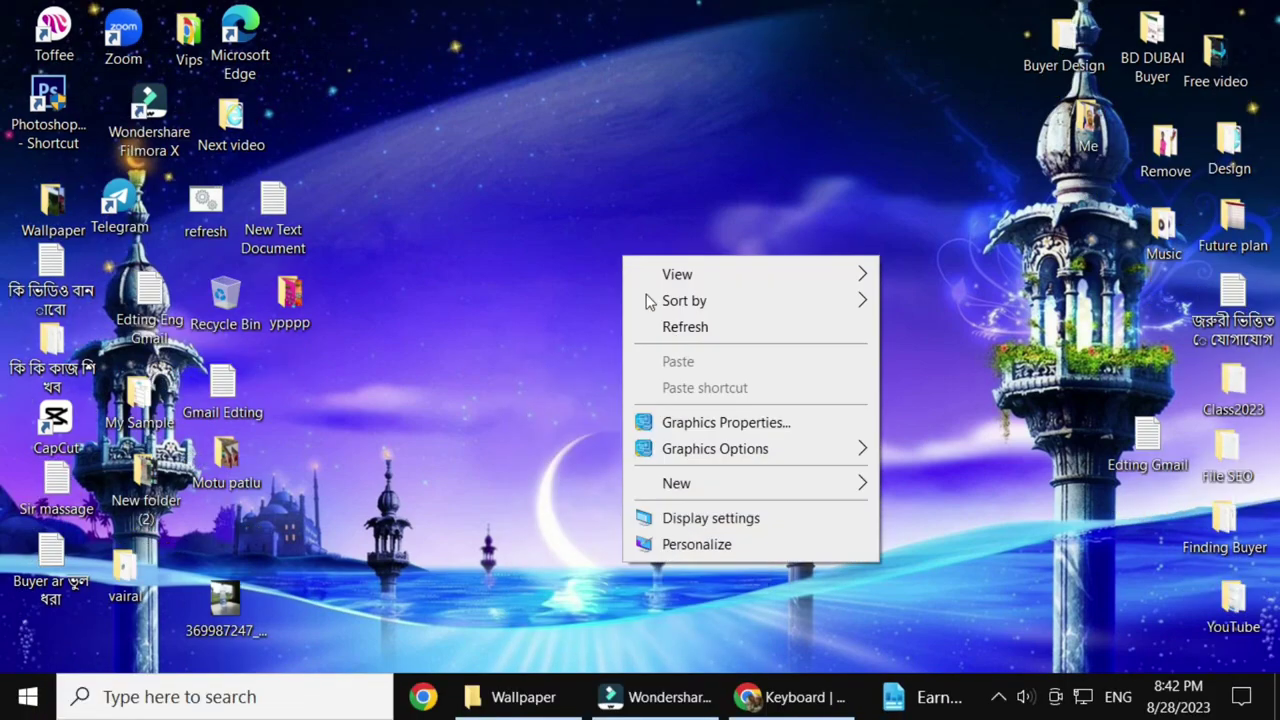
click(704, 331)
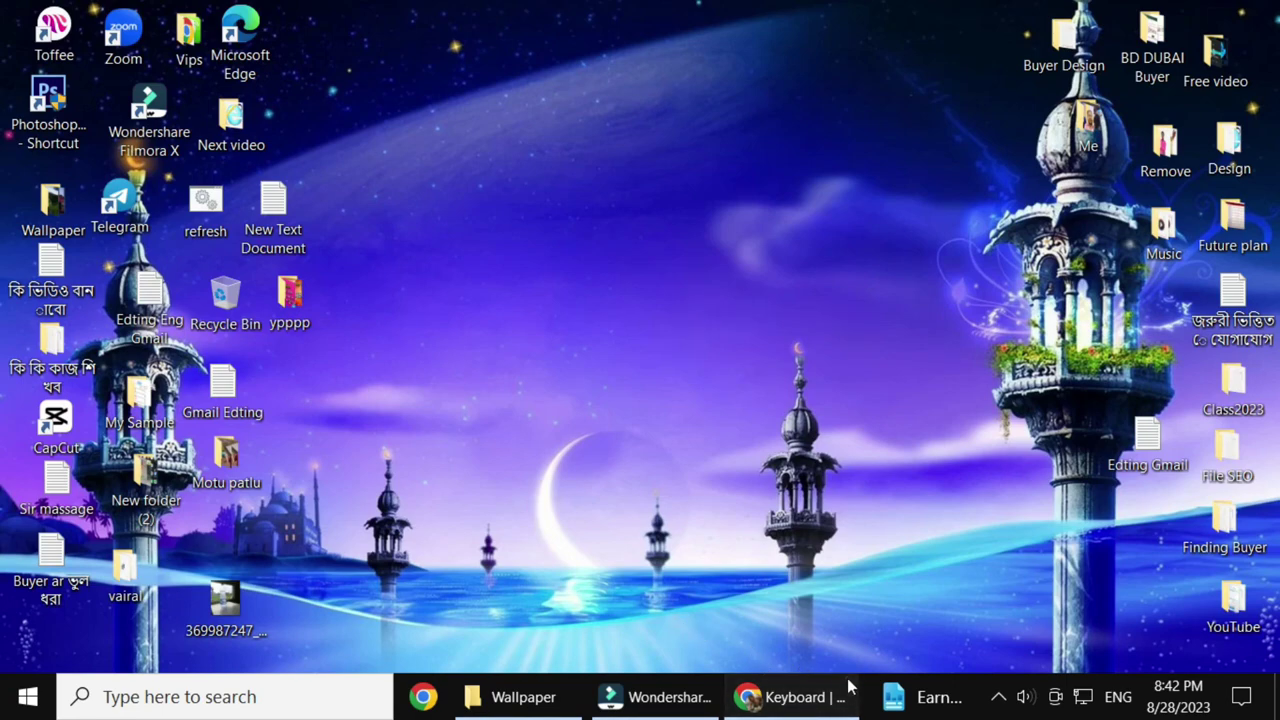
View the jump list and window preview of the open Chrome taskbar entry, and dismiss both.
right_click(800, 695)
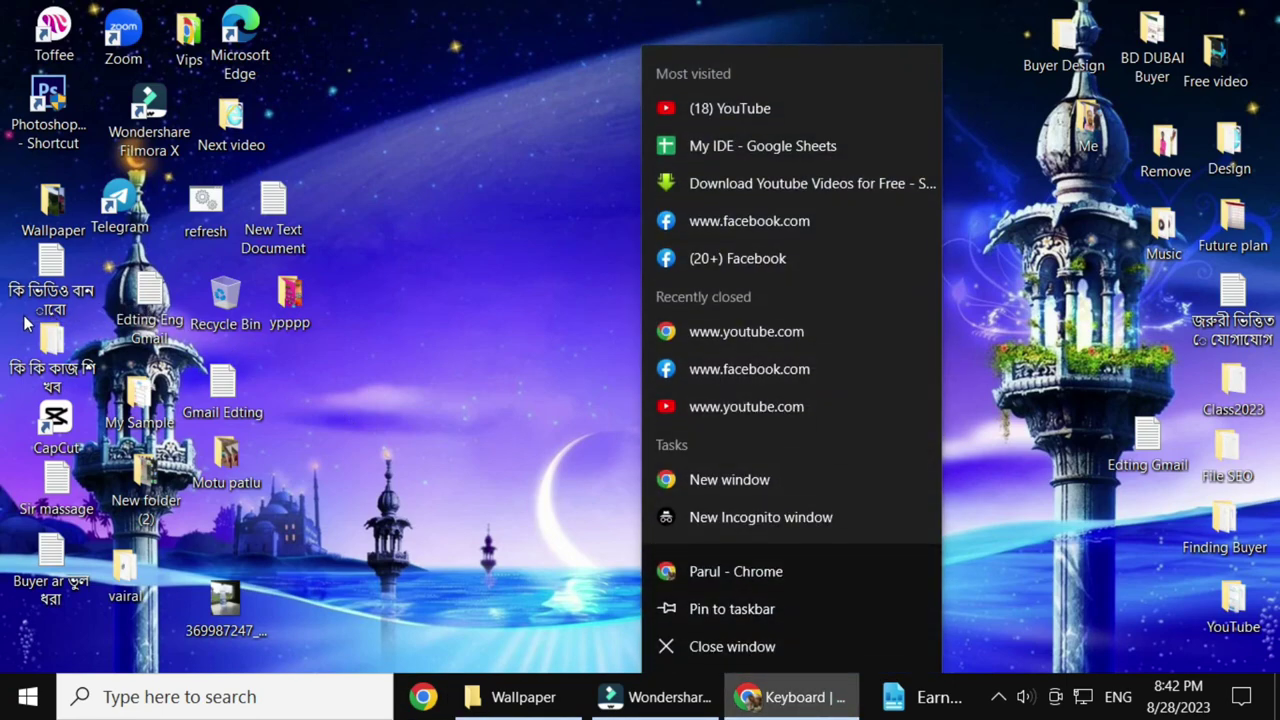
click(541, 264)
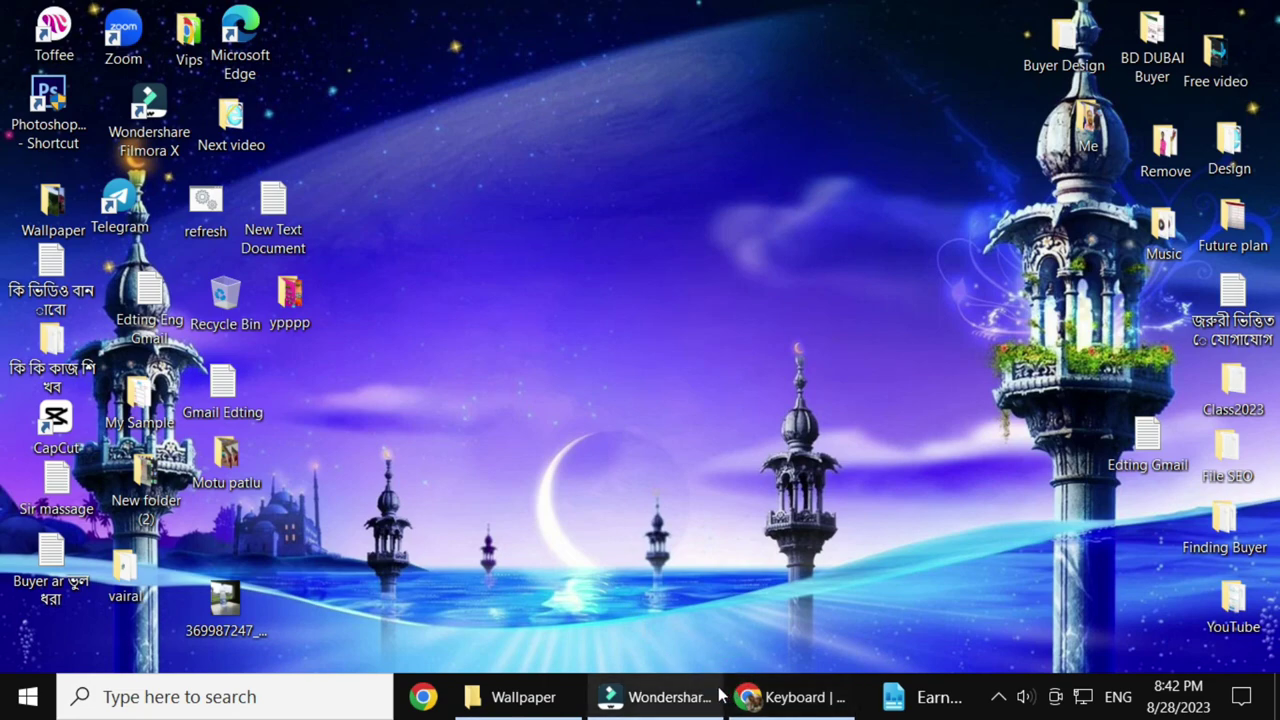
mouse_move(723, 690)
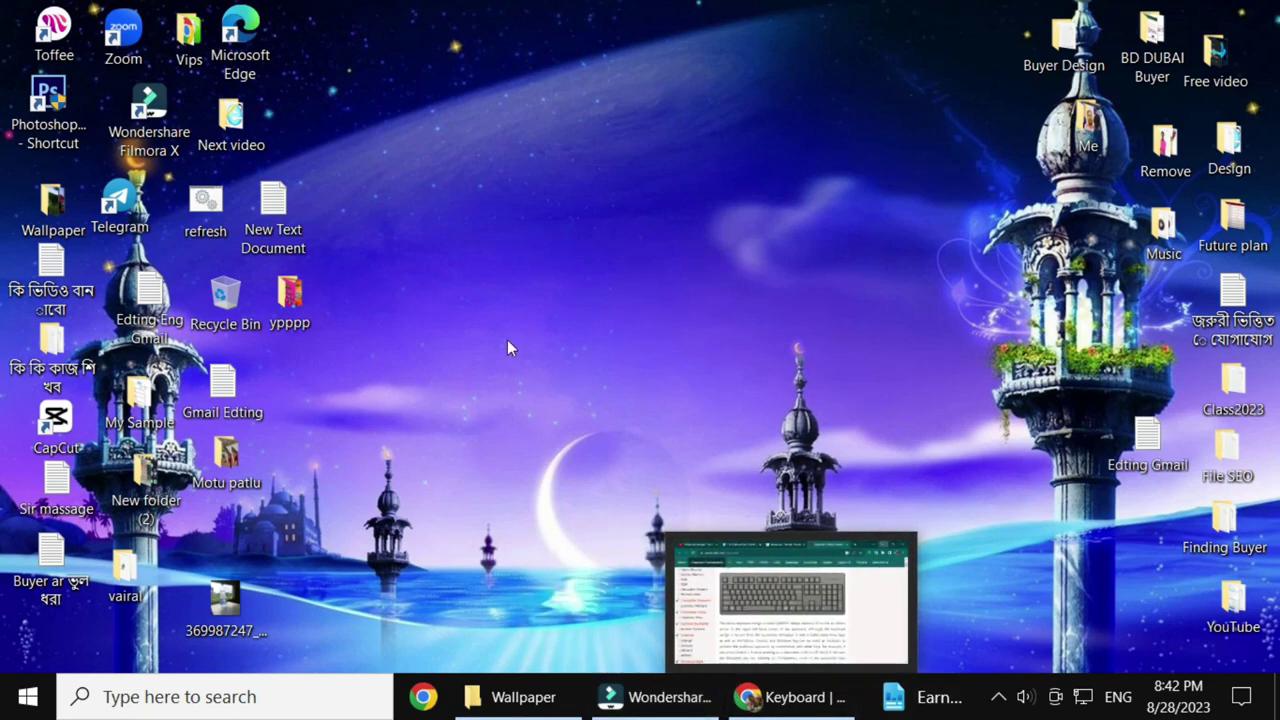
click(485, 299)
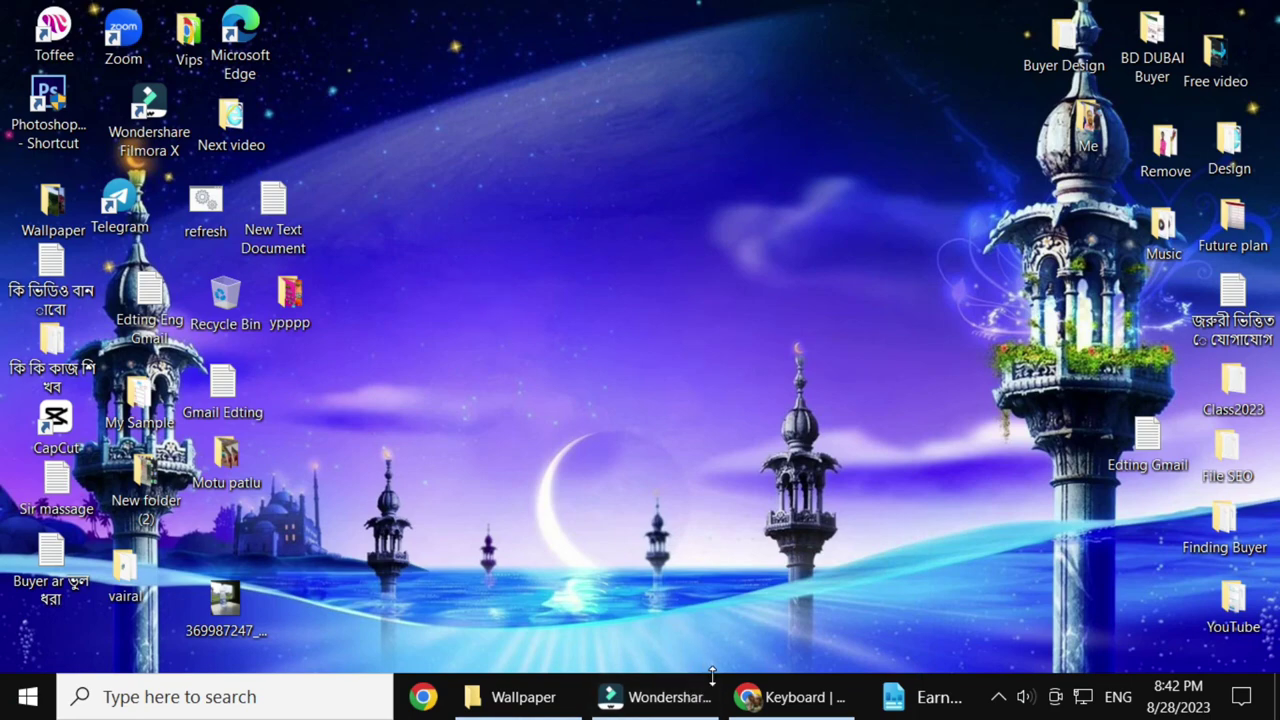
Reorder the open Chrome entry to the first place on the taskbar, and test it by restoring and minimizing its window.
drag(745, 697, 200, 480)
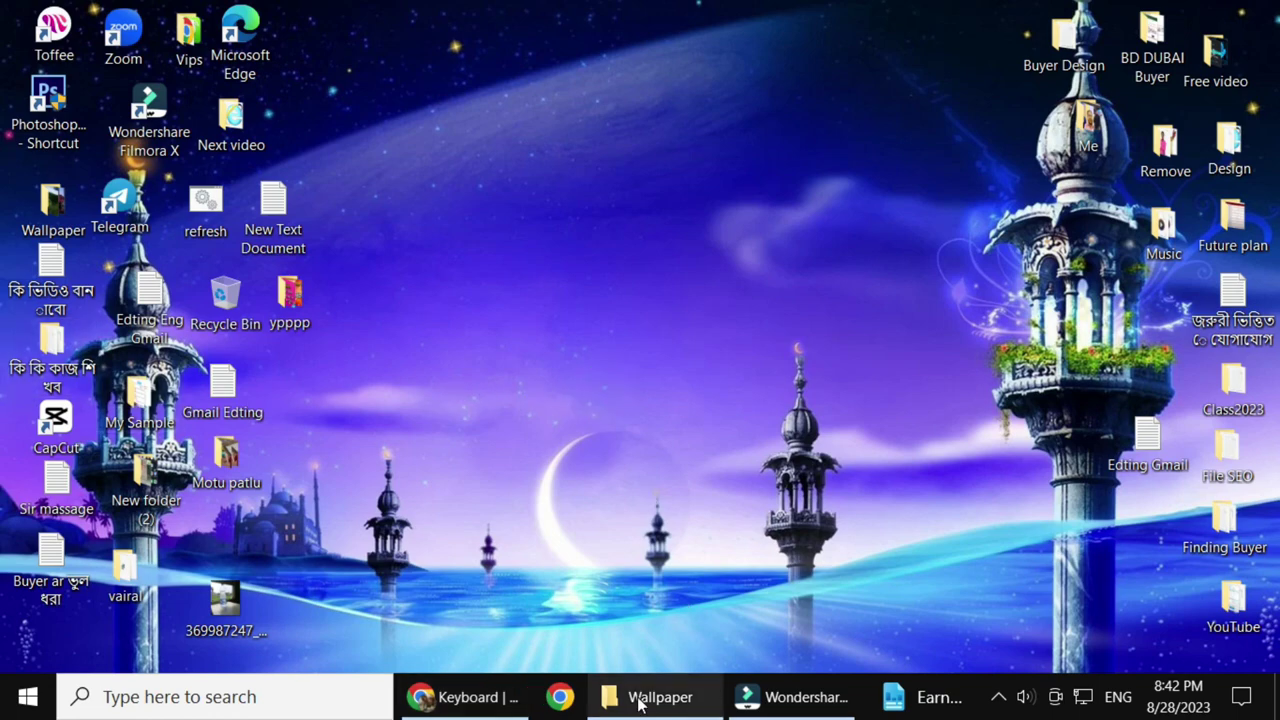
click(430, 697)
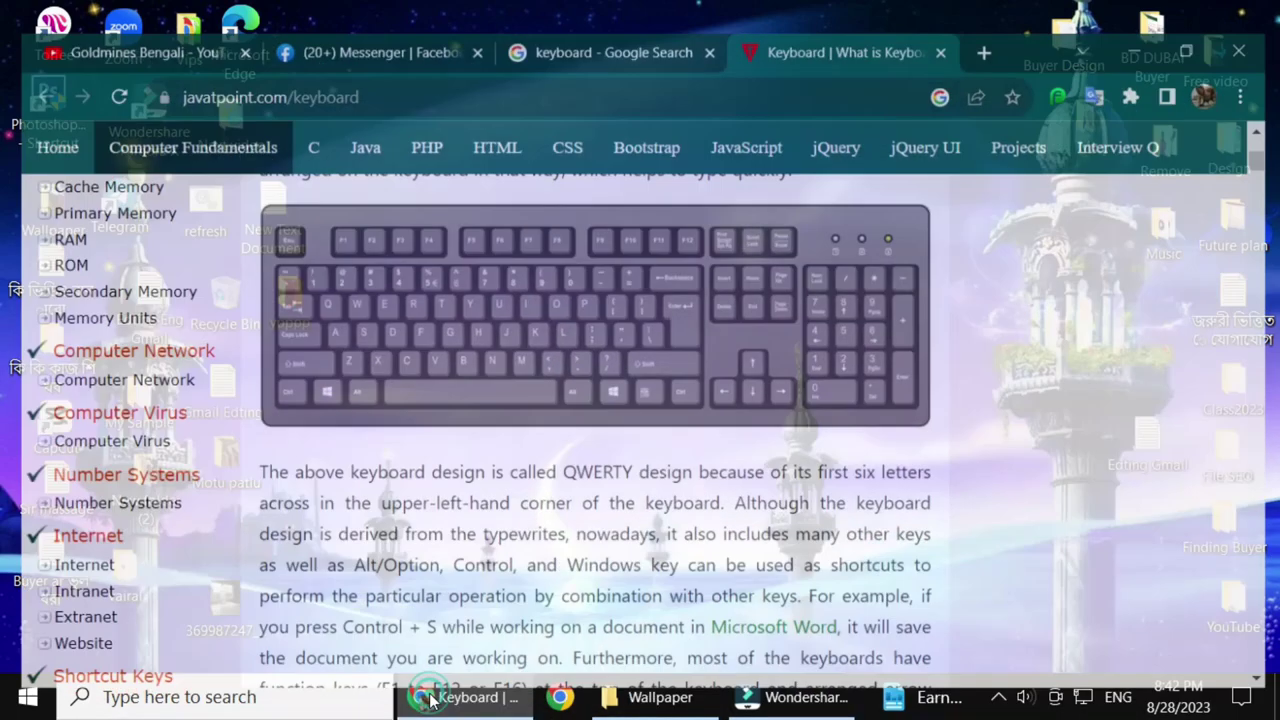
click(430, 697)
right_click(591, 321)
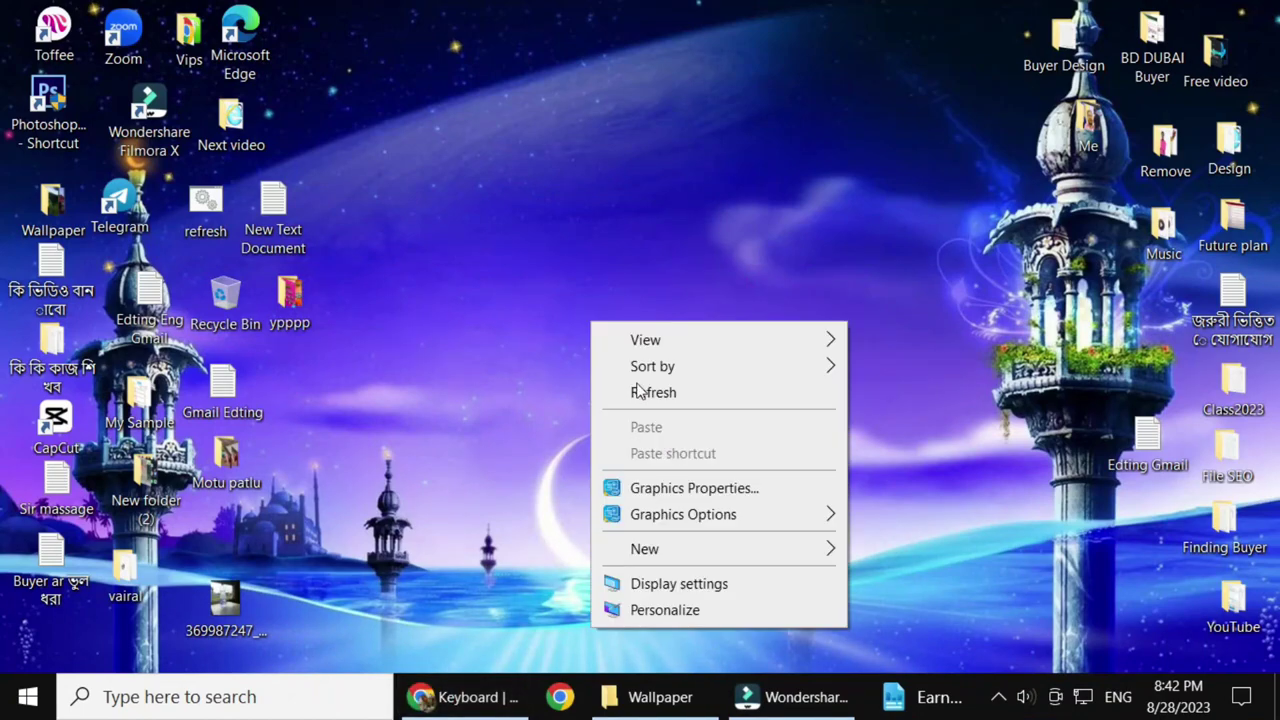
click(674, 395)
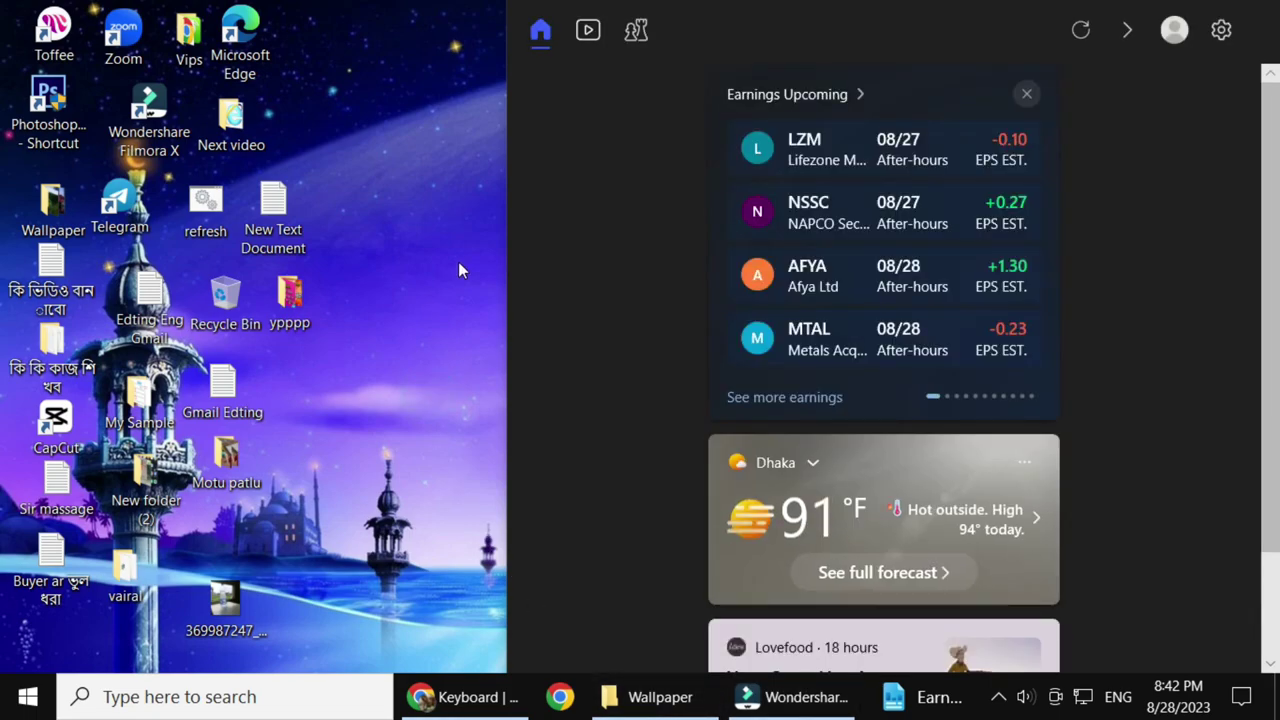
View the taskbar's news and weather feed in expanded form, and close it along with the Edge window it opens.
right_click(458, 263)
click(503, 335)
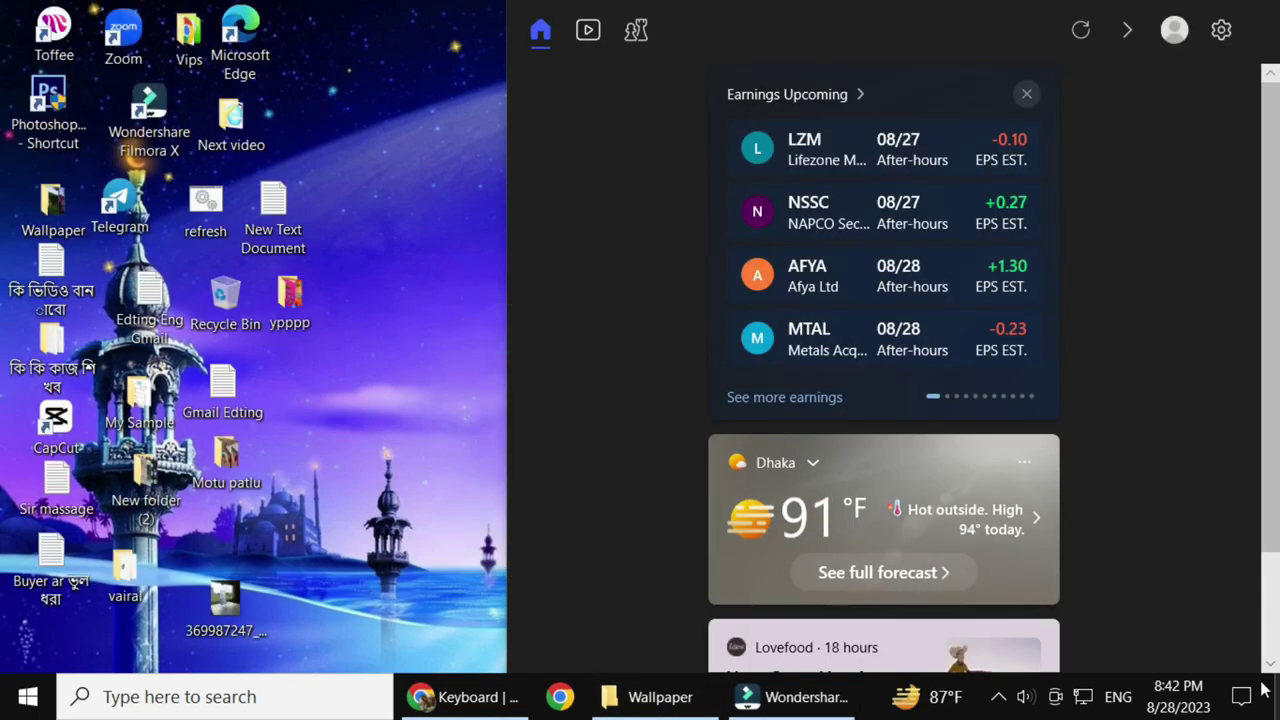
key(super+a)
key(Escape)
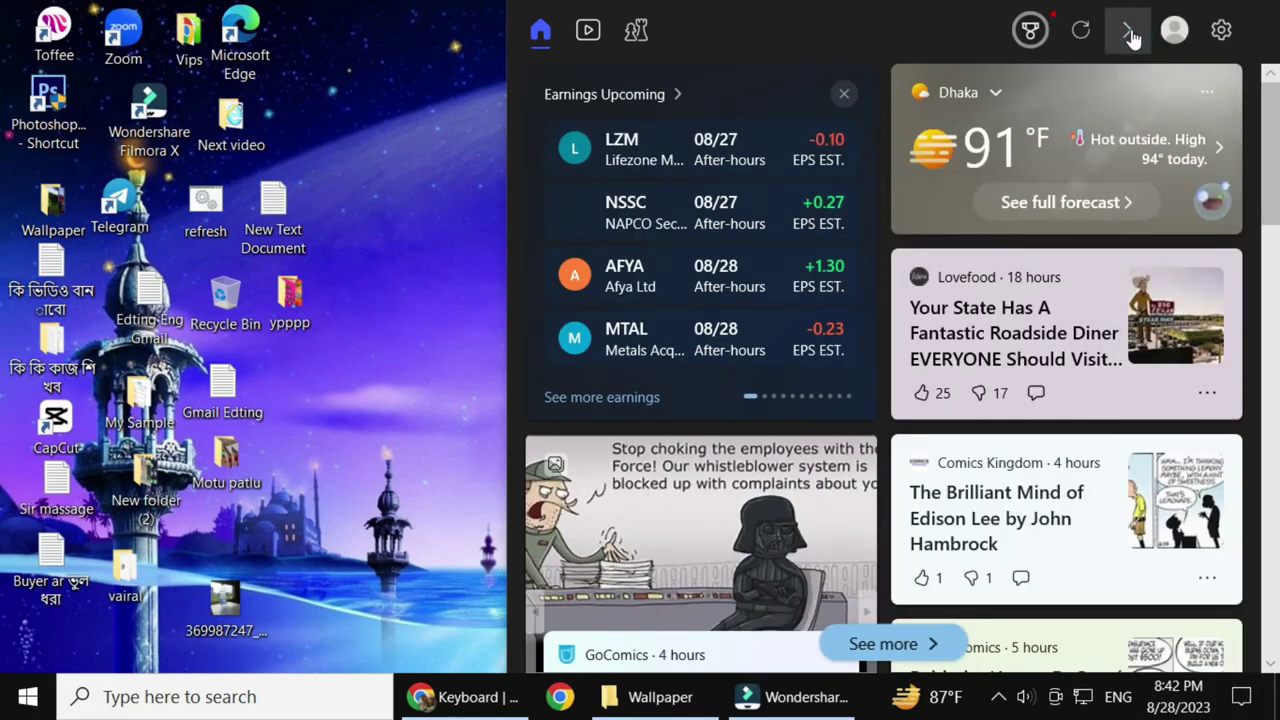
key(Escape)
click(958, 700)
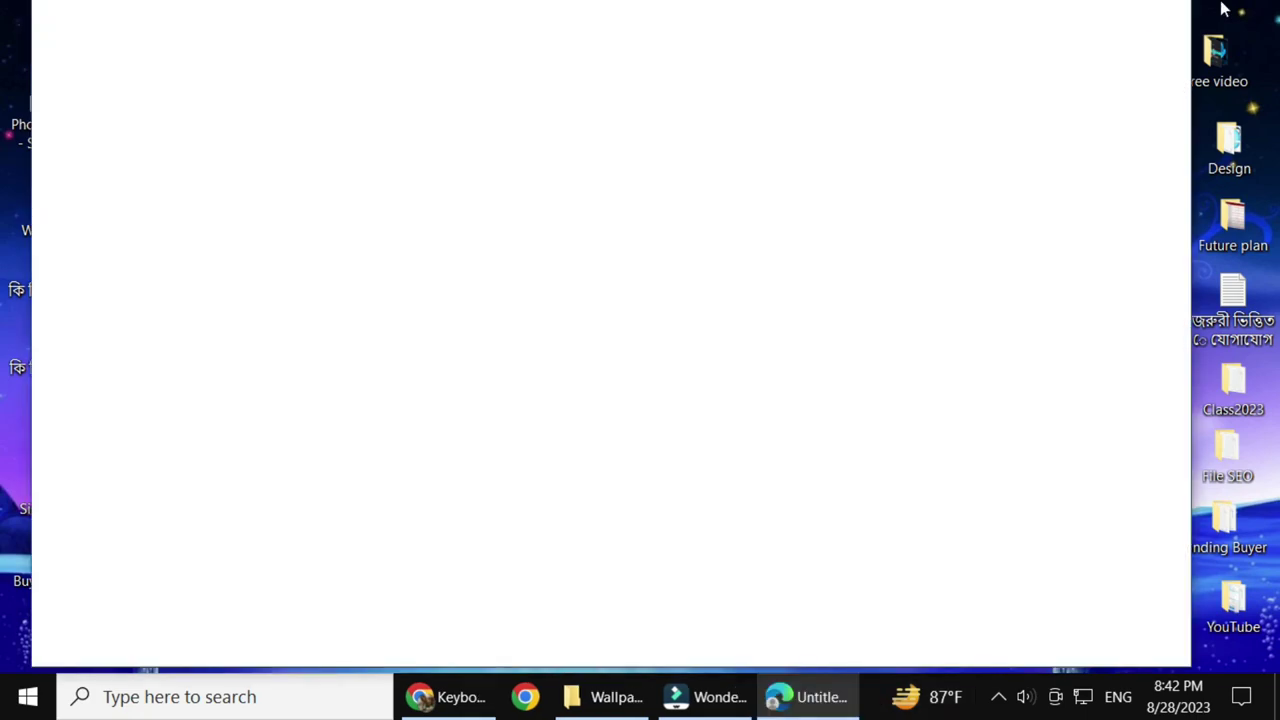
click(1166, 23)
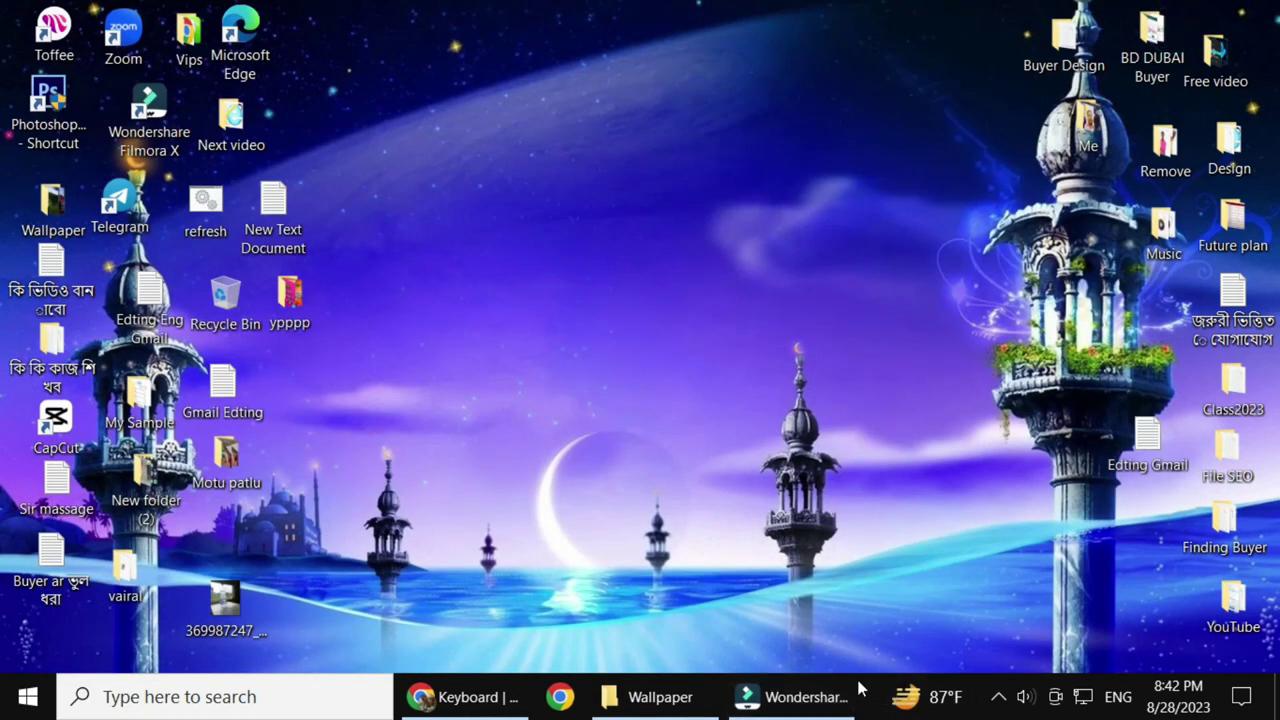
Try to resize the taskbar from its upper edge and refresh the desktop.
drag(860, 672, 876, 714)
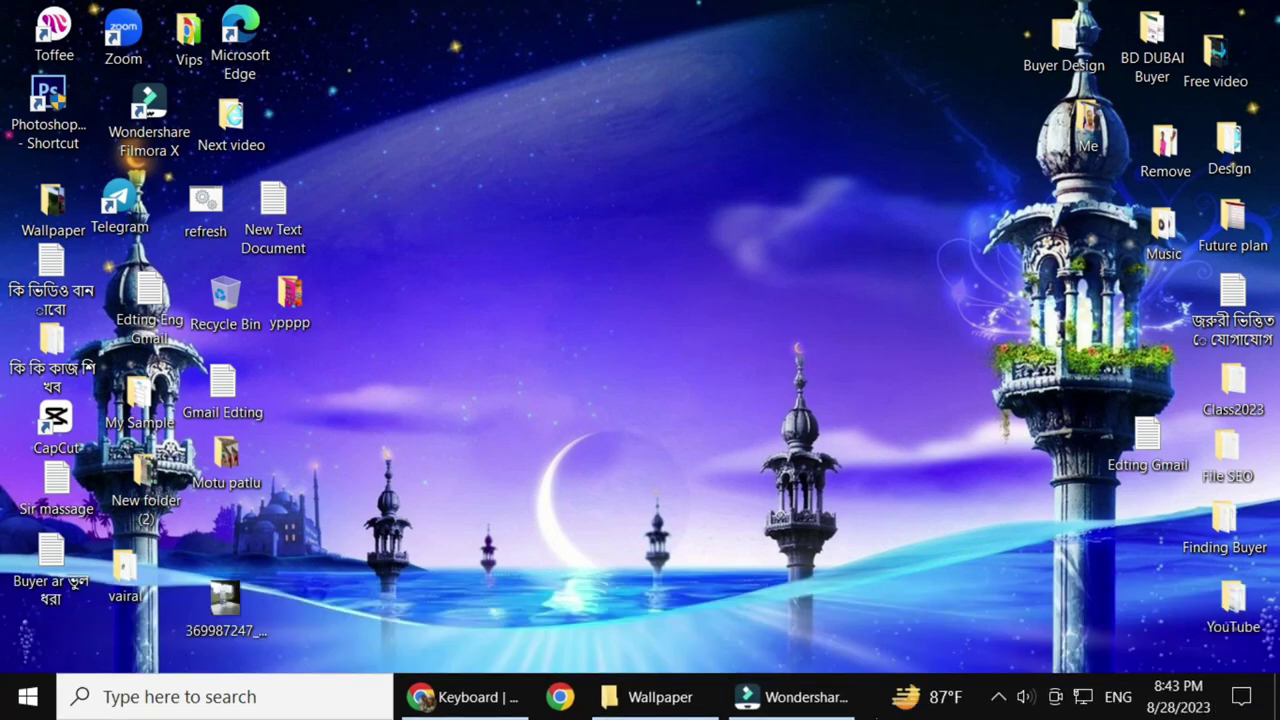
right_click(673, 262)
click(713, 341)
Examine the desktop's graphics options, including hot keys, tray icon and profiles, and the item types available for creation.
right_click(431, 129)
mouse_move(492, 150)
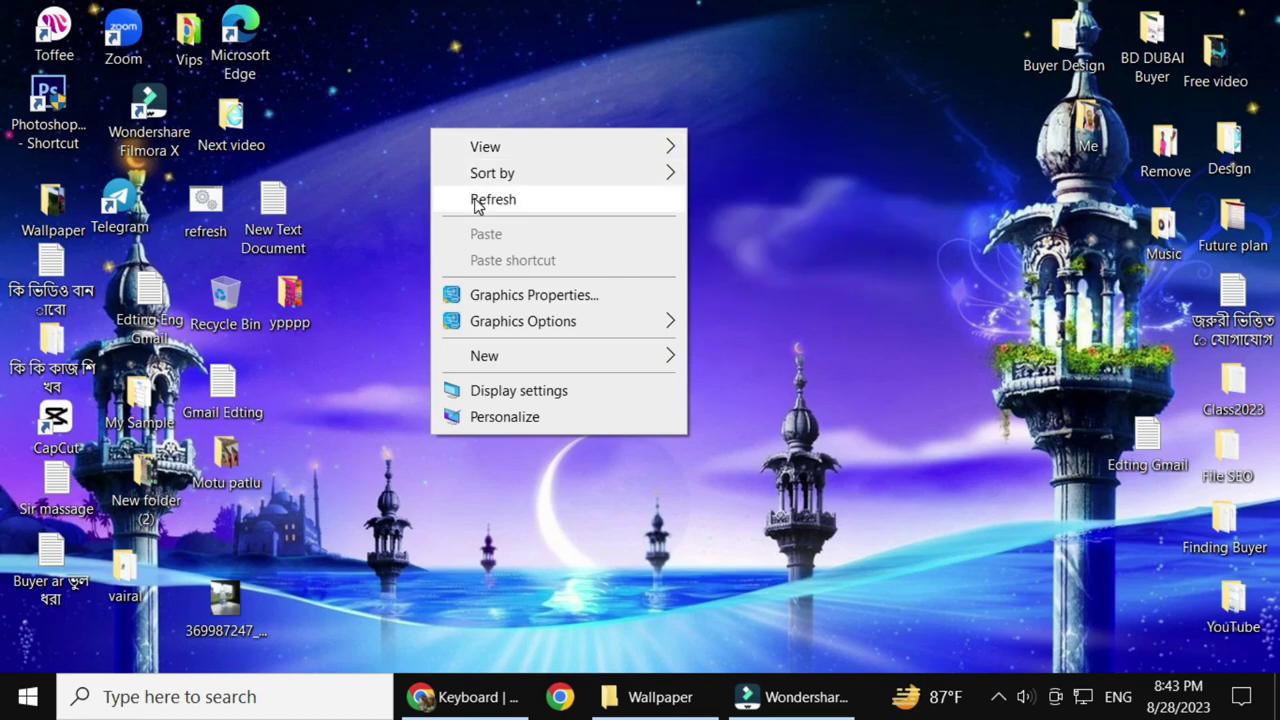
mouse_move(537, 175)
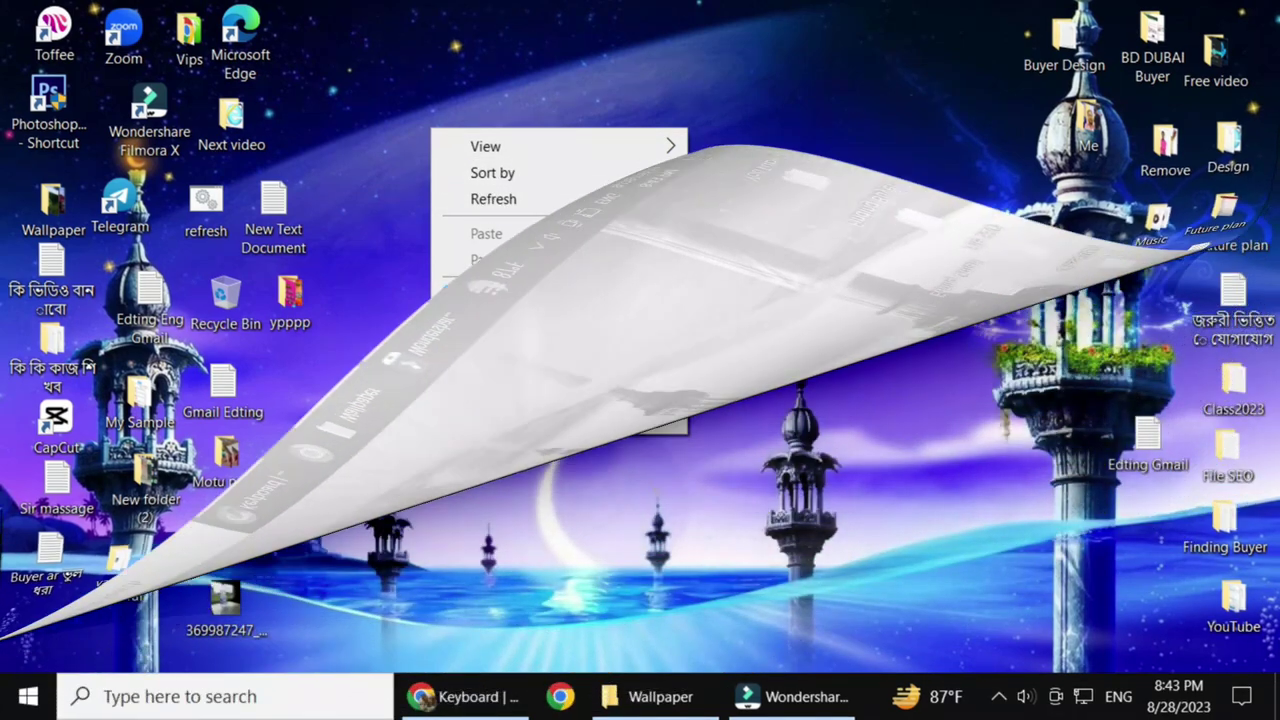
mouse_move(547, 327)
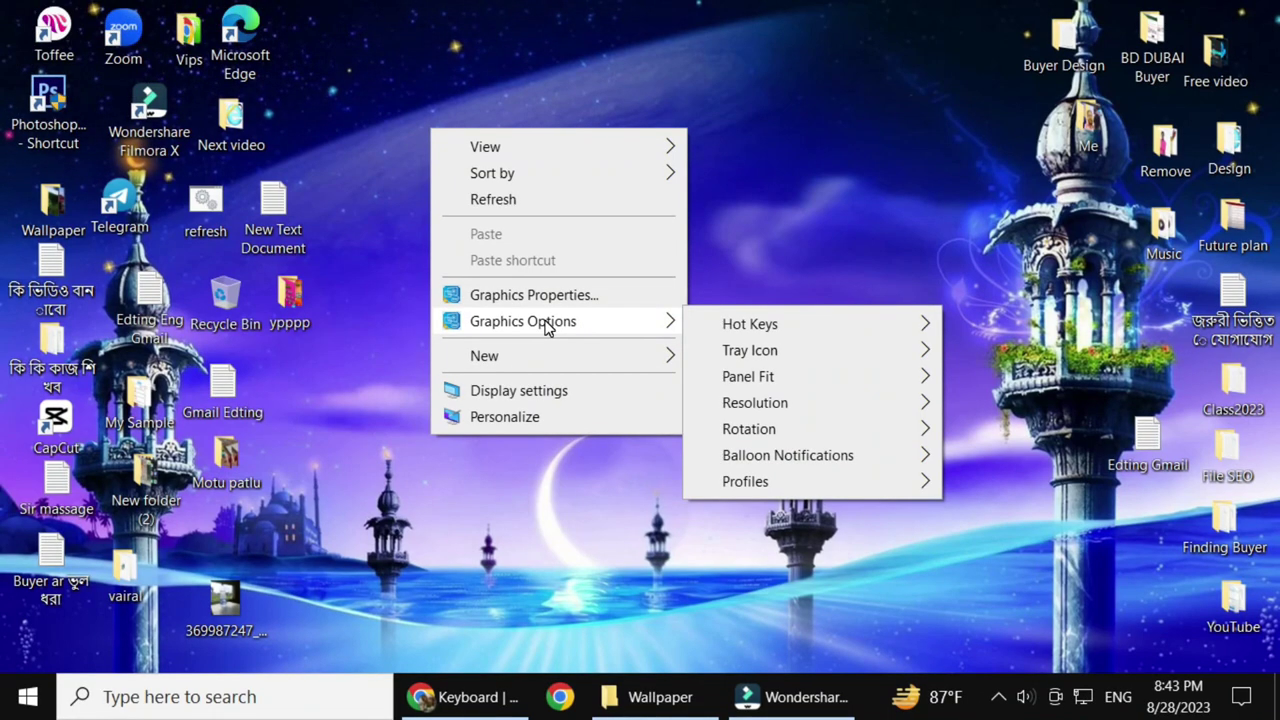
mouse_move(776, 325)
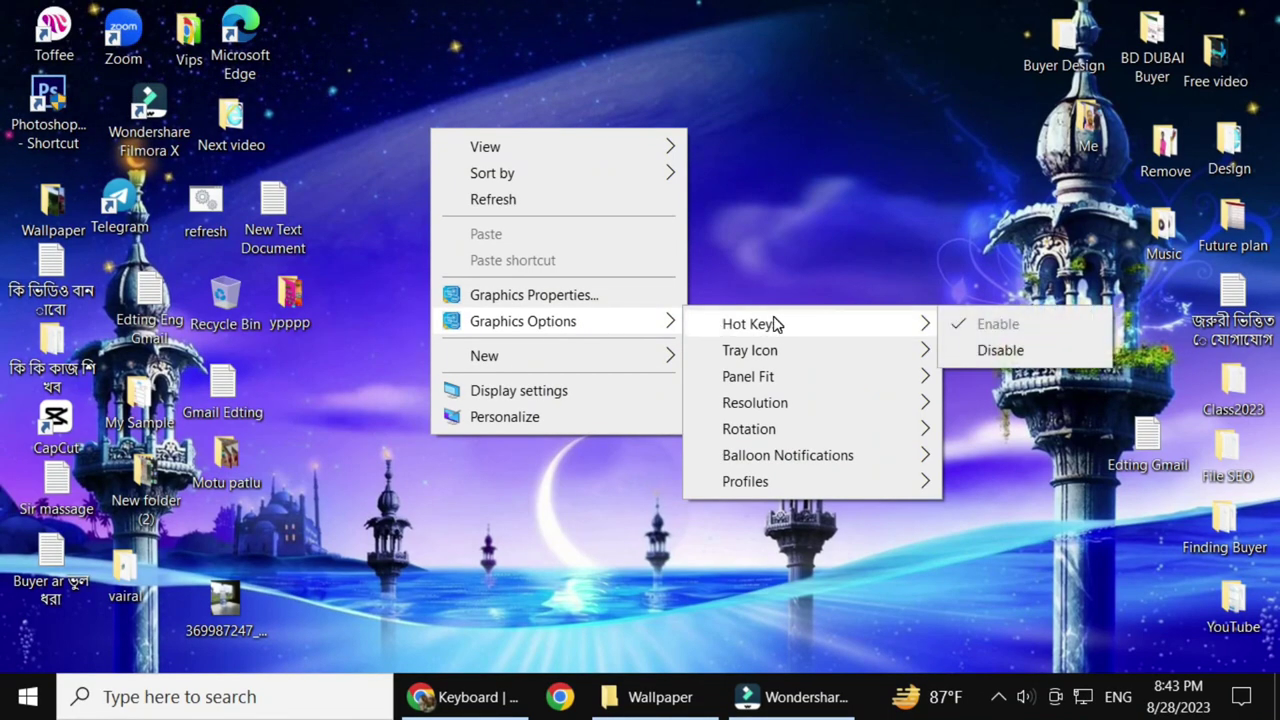
mouse_move(762, 360)
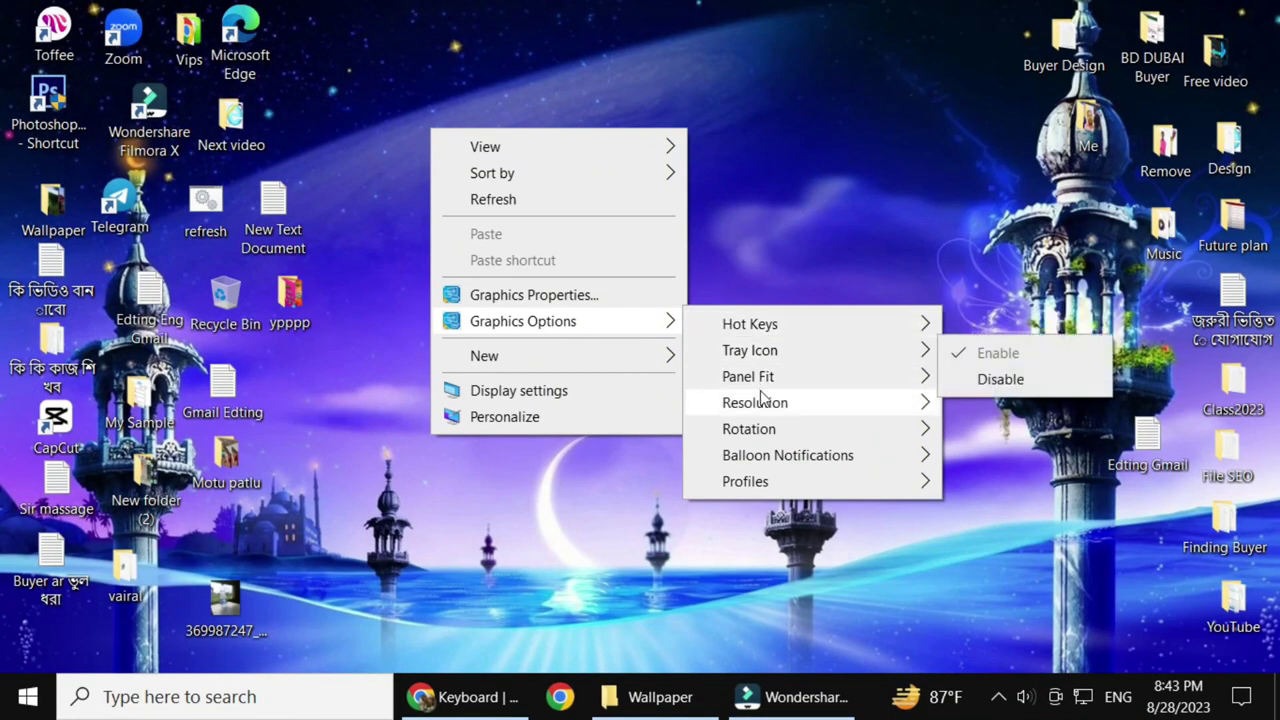
mouse_move(755, 491)
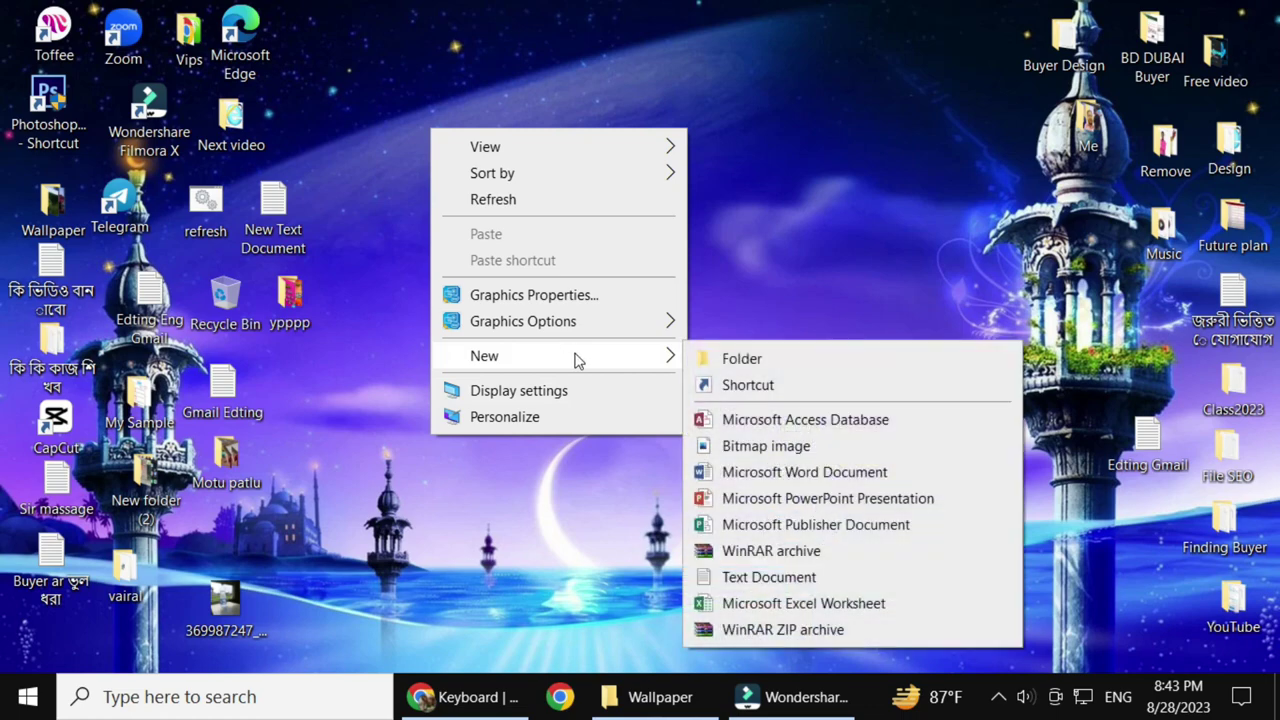
mouse_move(614, 323)
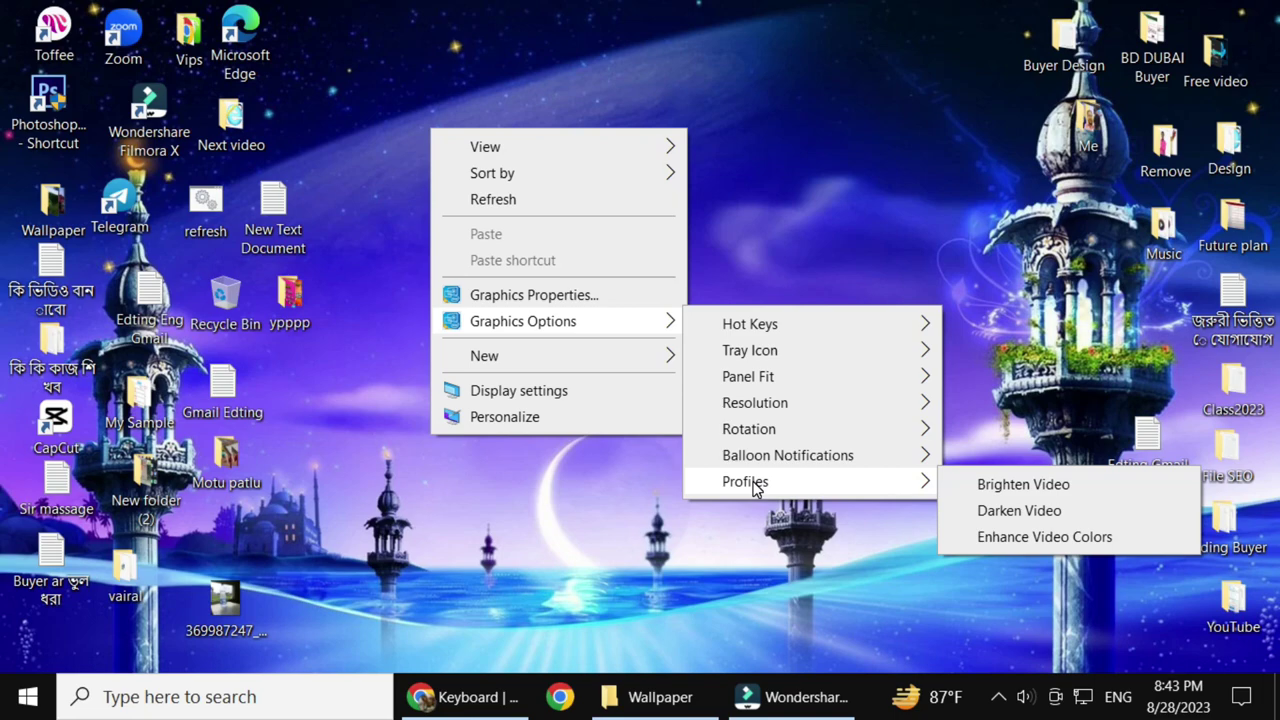
Open the display settings and test Night light by switching it on and off several times, leaving it off.
click(509, 397)
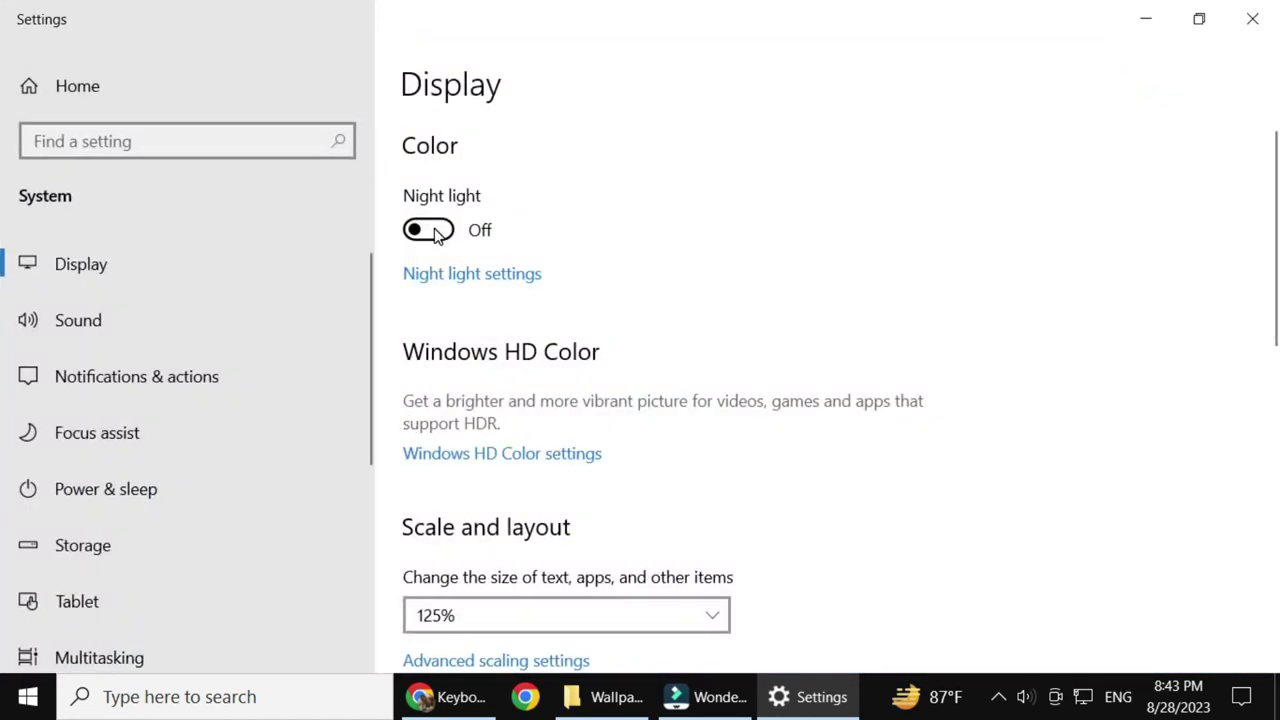
click(438, 234)
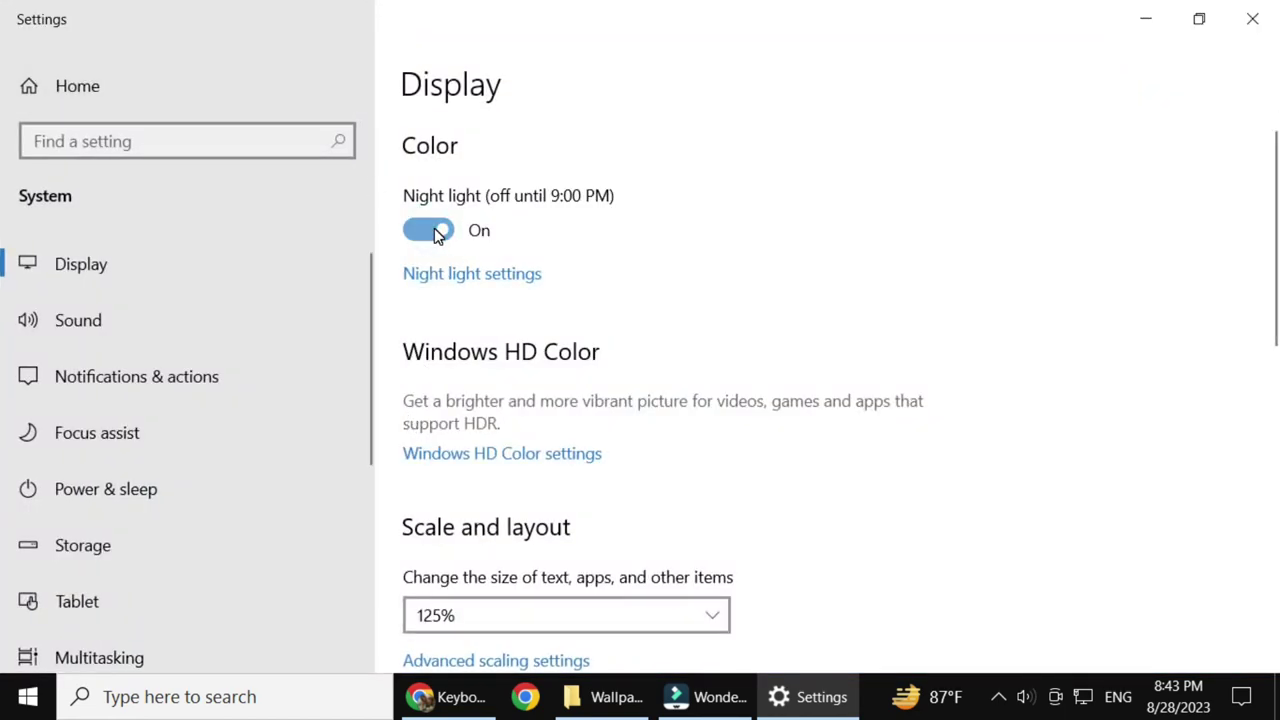
click(438, 234)
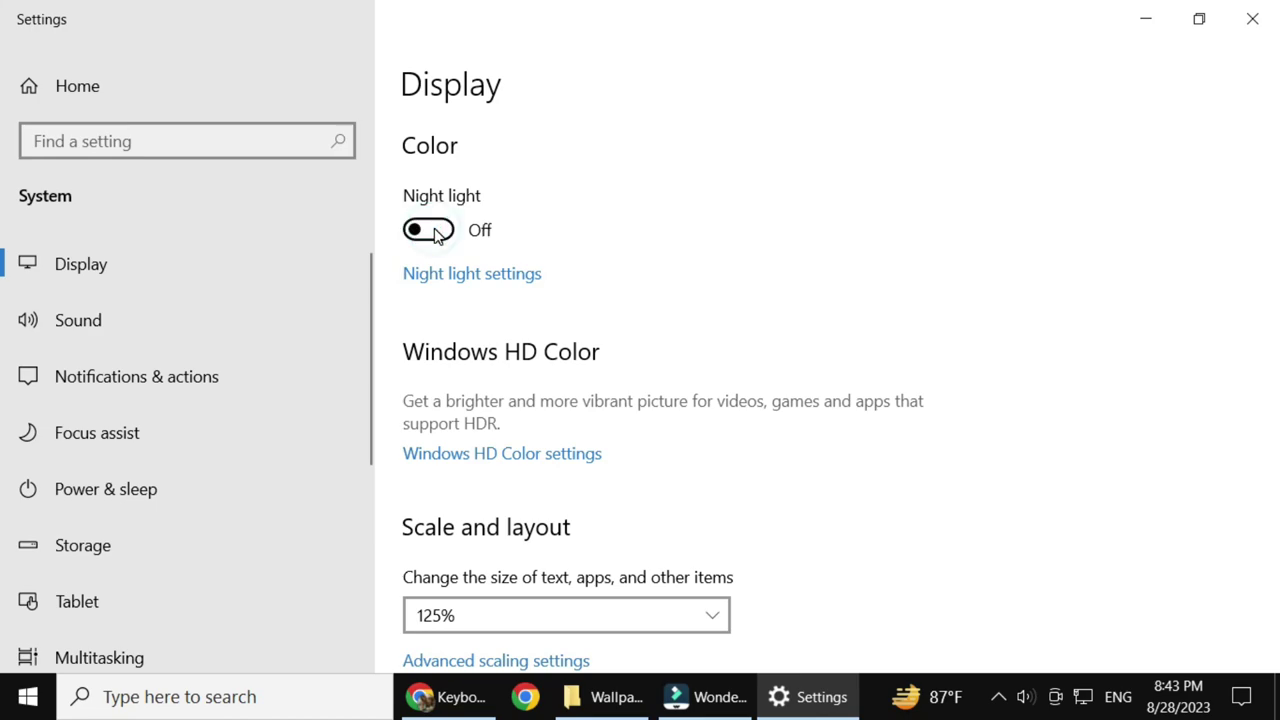
click(438, 234)
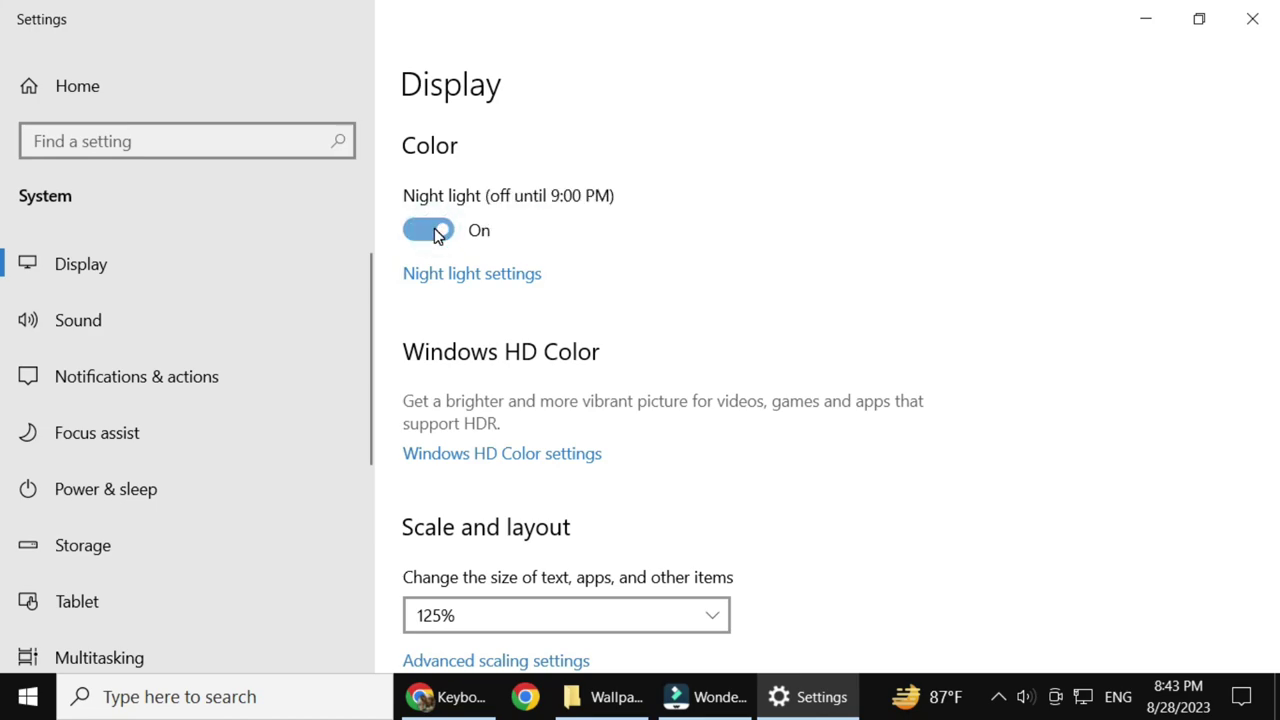
click(438, 234)
click(438, 234)
click(438, 234)
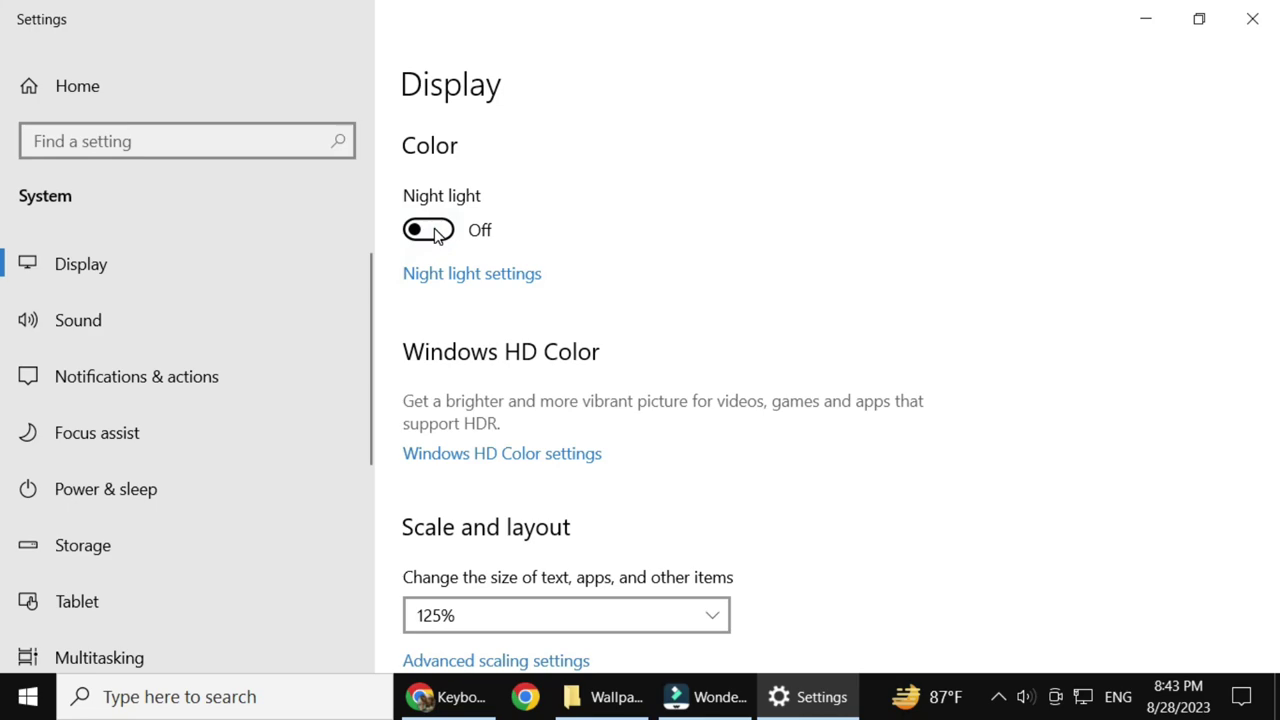
click(438, 234)
scroll(657, 412, down, 2)
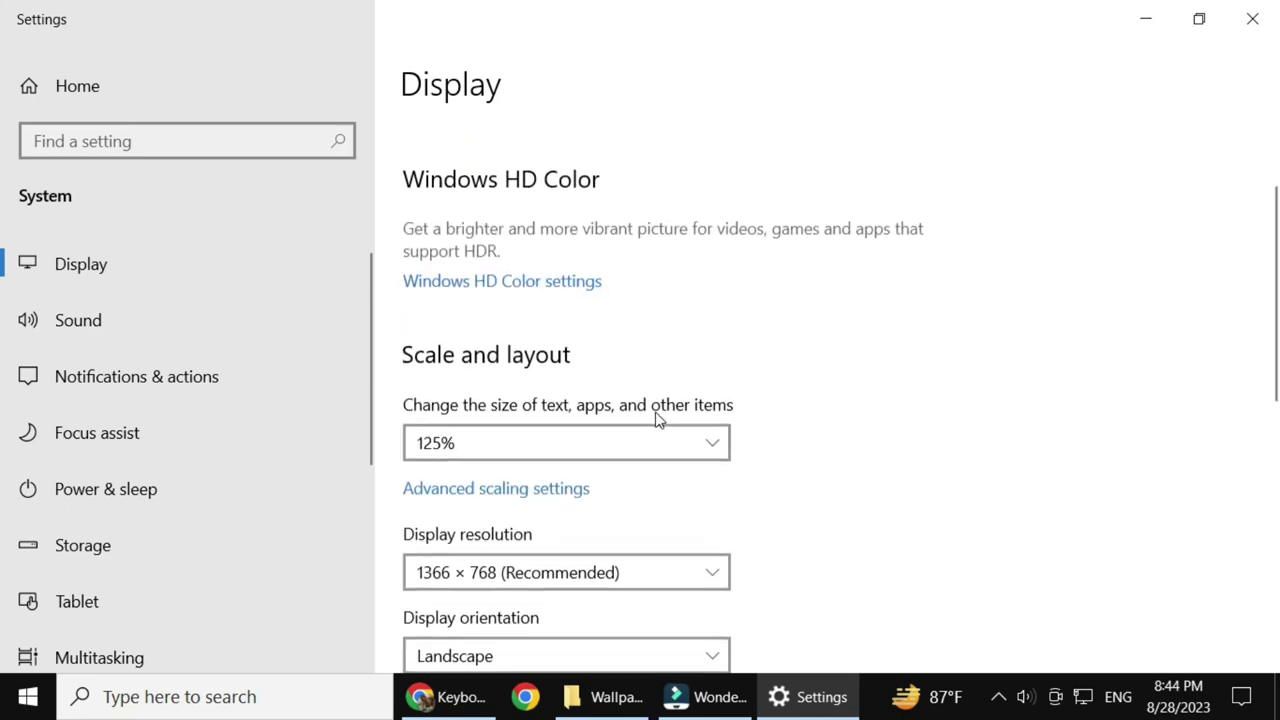
scroll(657, 412, up, 1)
click(428, 131)
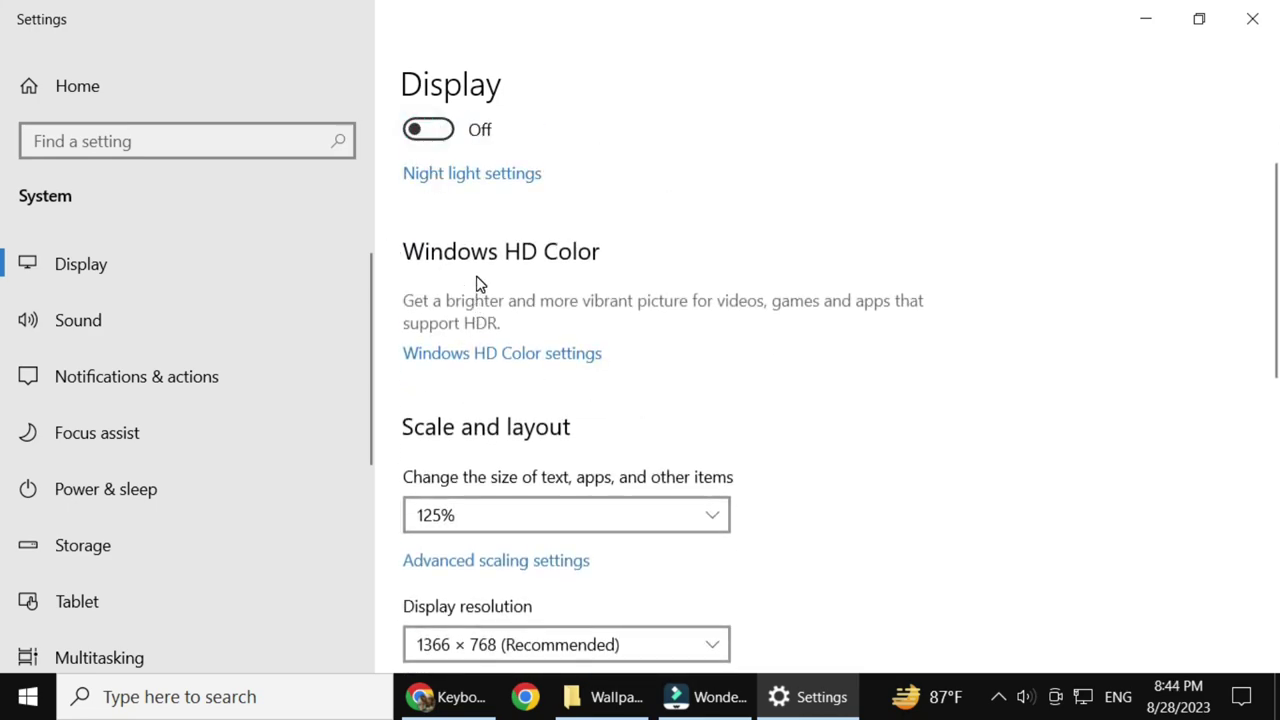
View the Windows HD Color settings and the list of selectable displays, and return to the display settings.
click(466, 357)
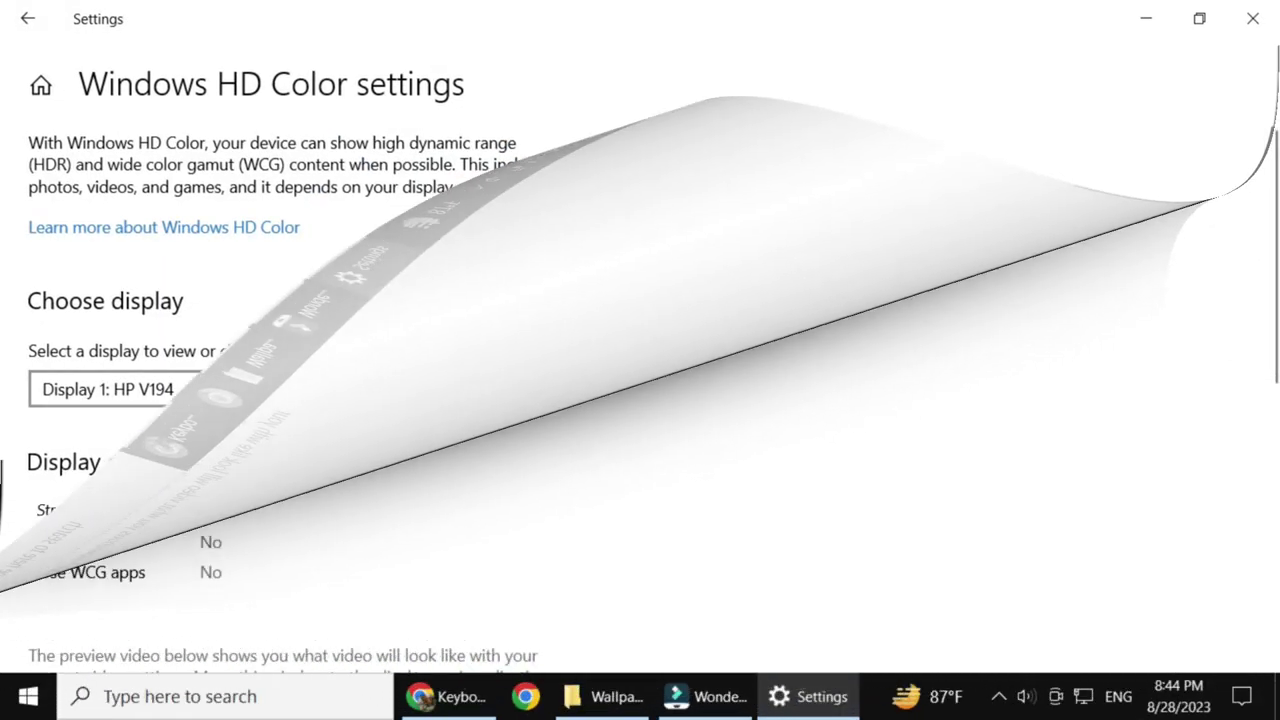
click(341, 392)
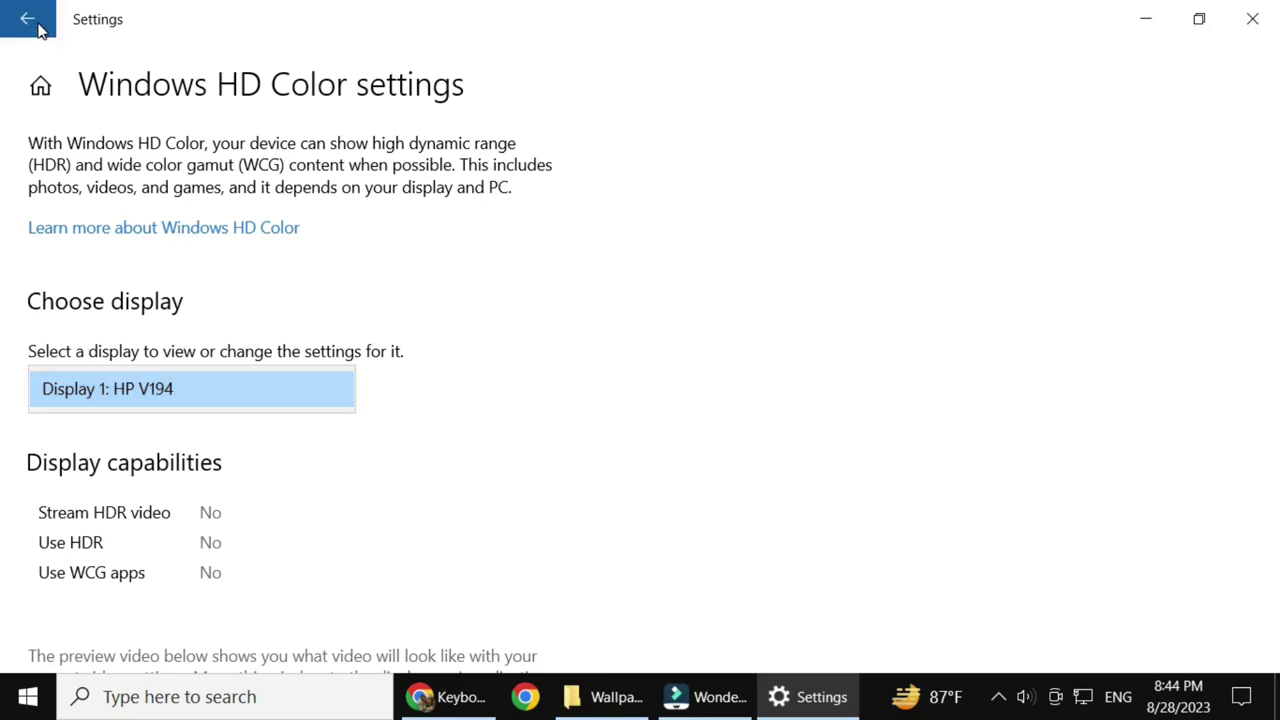
key(Escape)
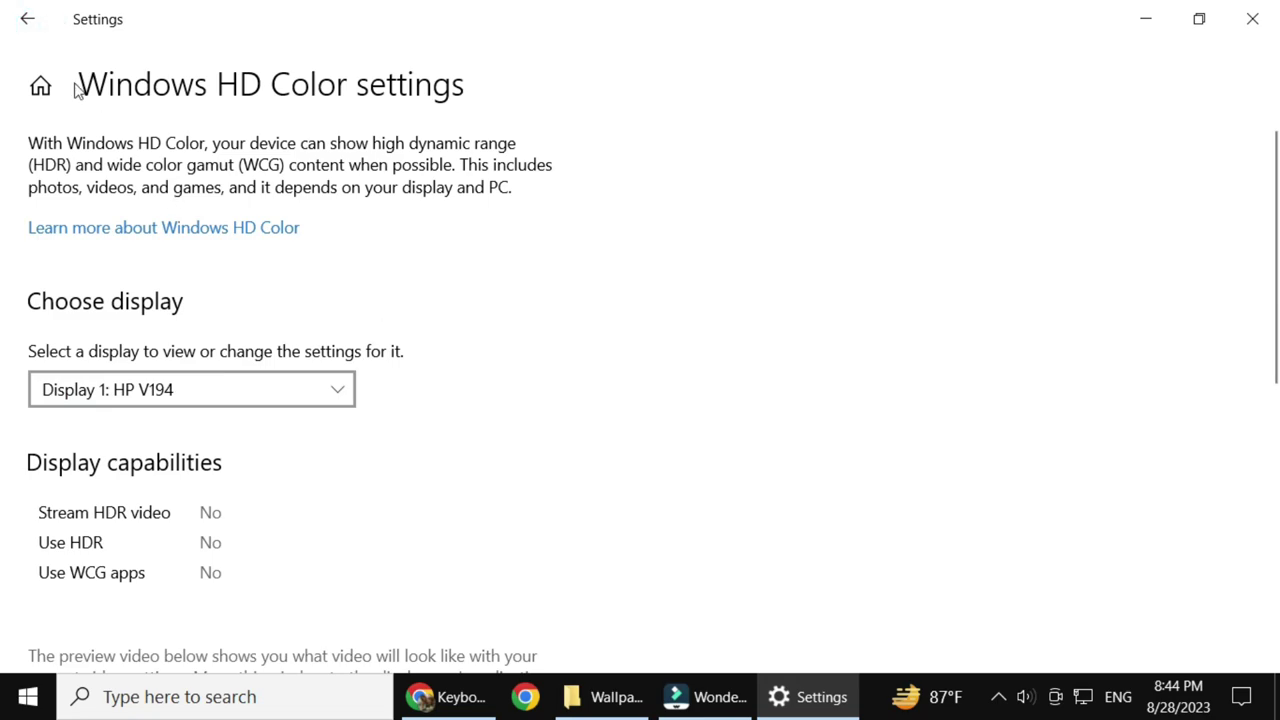
click(28, 19)
Review the remaining display settings, and open and read the web help on changing screen brightness.
scroll(548, 575, down, 1)
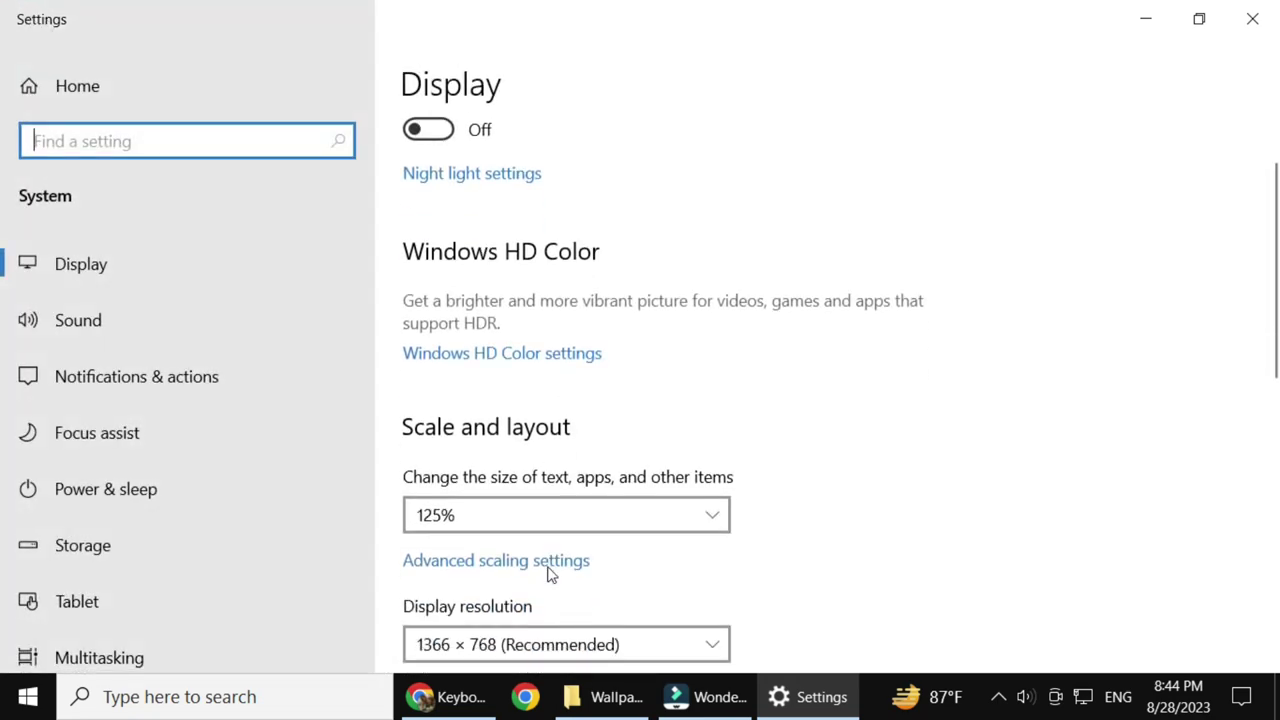
scroll(531, 537, down, 2)
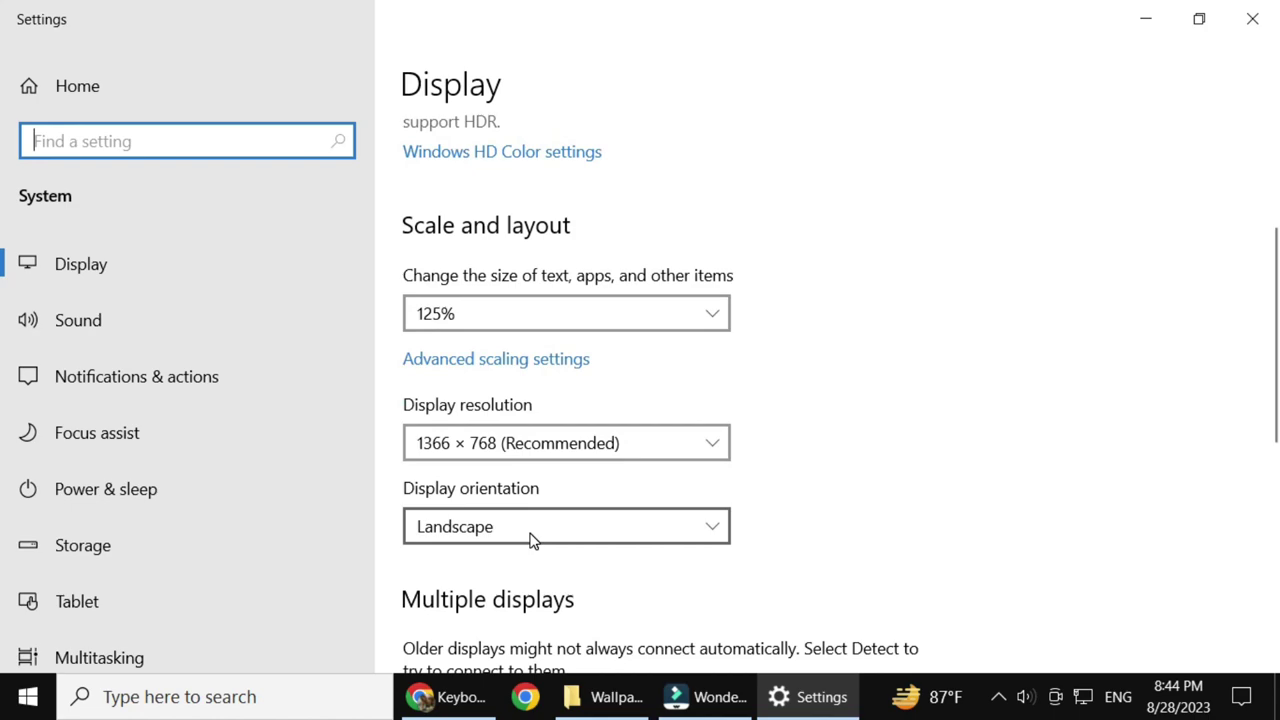
scroll(531, 540, down, 5)
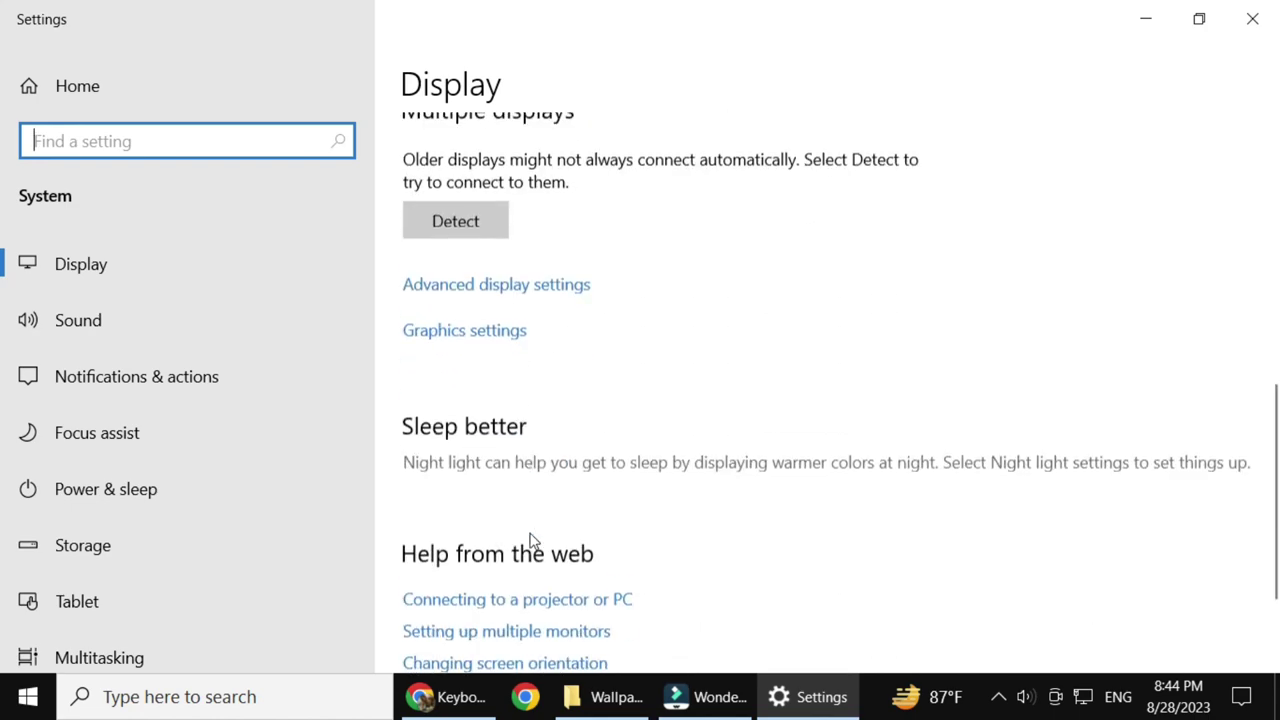
scroll(531, 540, down, 2)
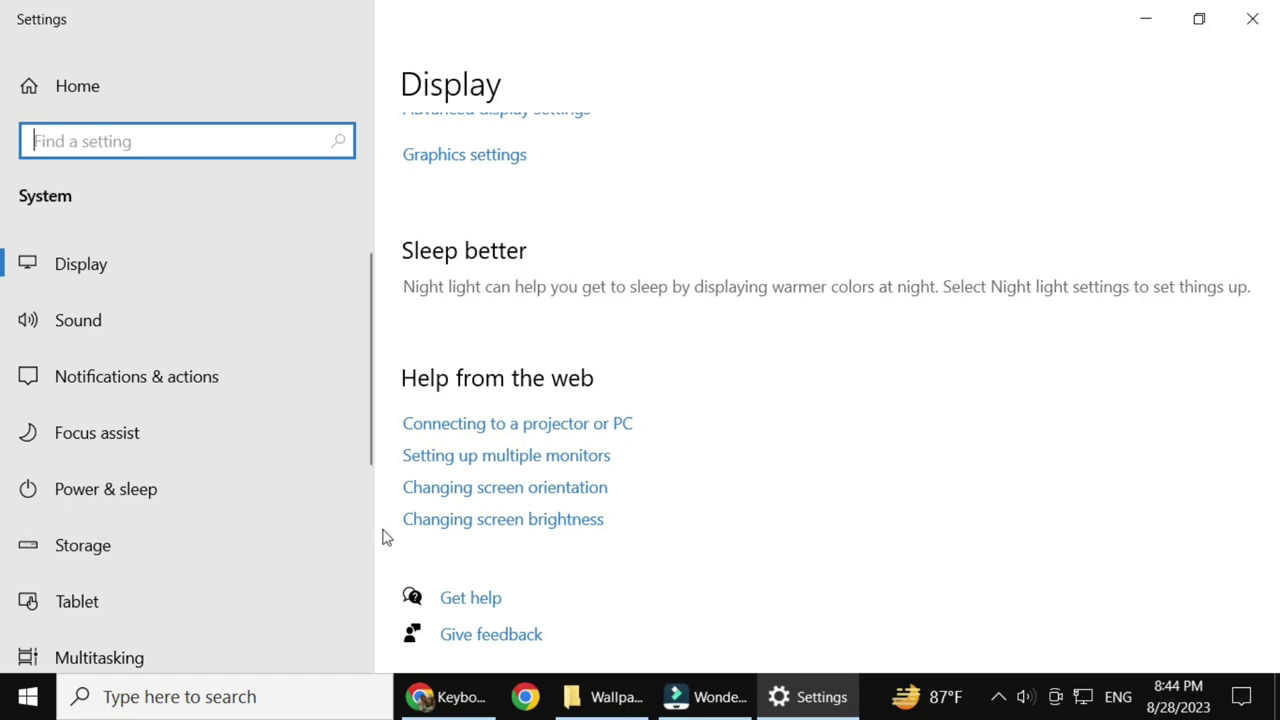
click(529, 521)
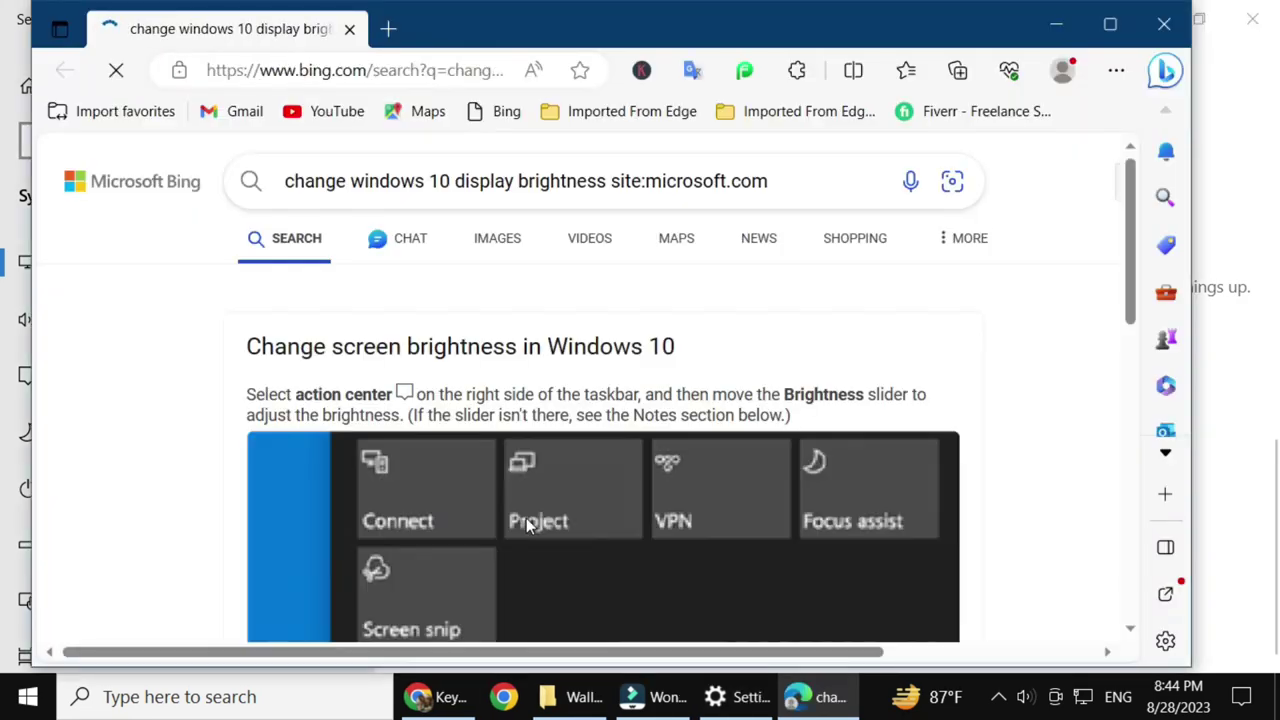
scroll(471, 560, down, 2)
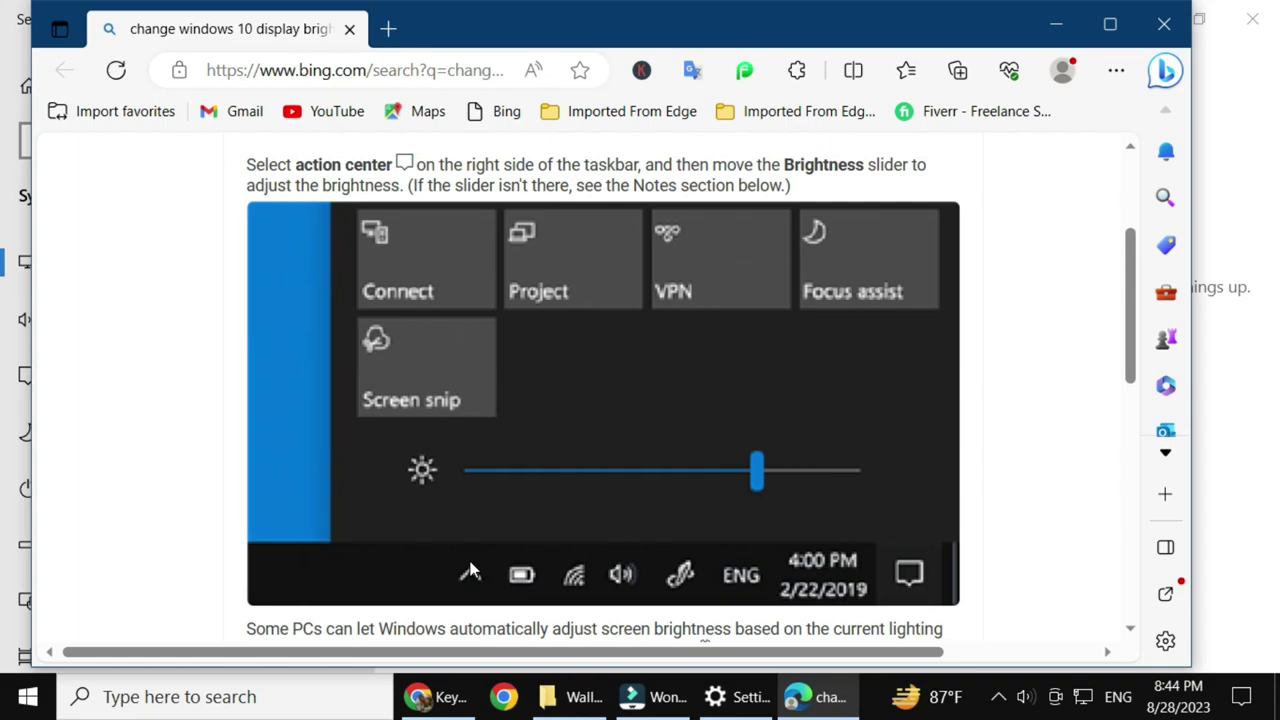
scroll(470, 567, up, 1)
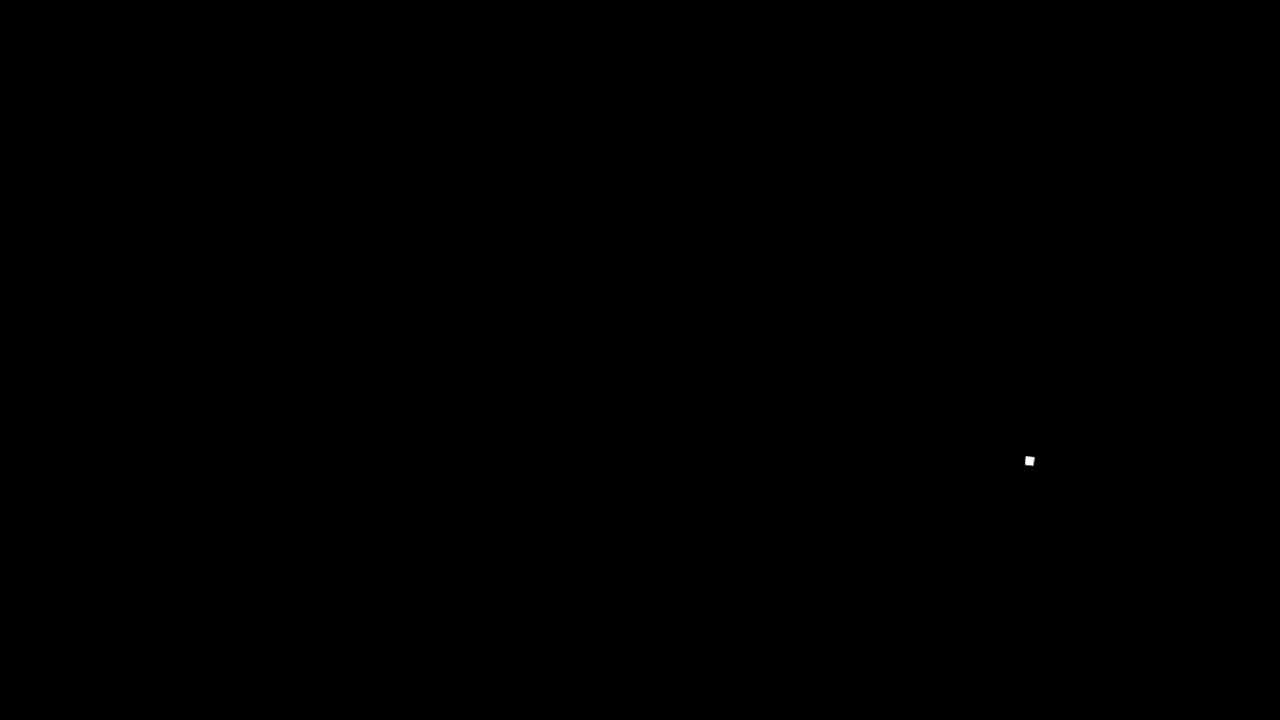